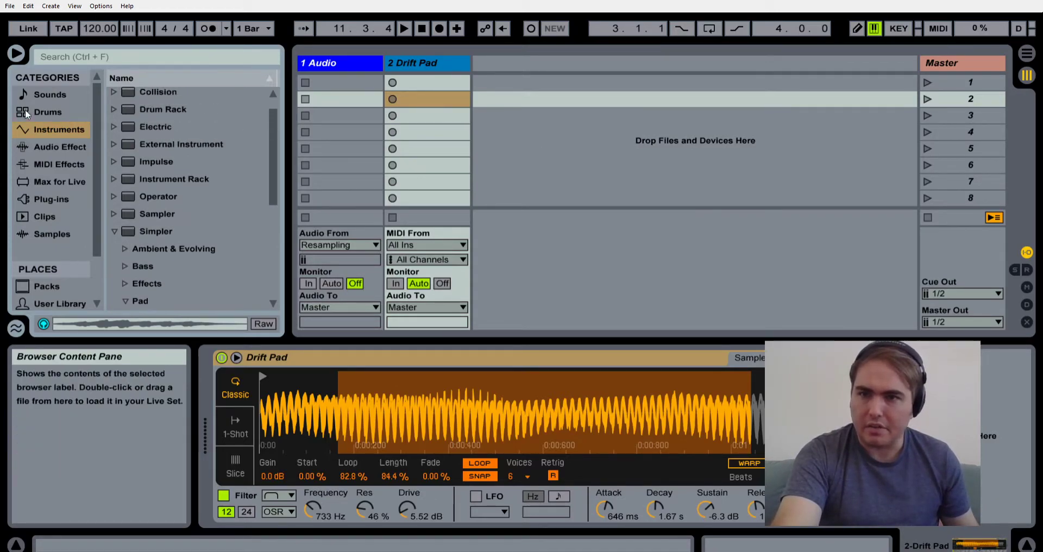
Step: Browse the Simpler pad presets in the instrument list and play a test note on the Drift Pad track
scroll(26, 112, "down", 3)
scroll(136, 172, "down", 2)
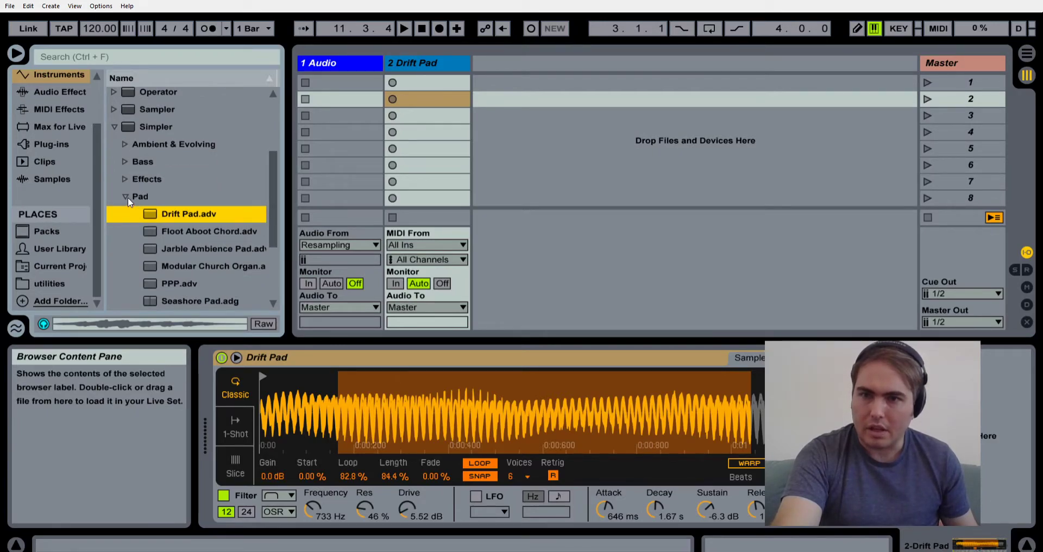
scroll(162, 232, "down", 4)
scroll(162, 229, "up", 8)
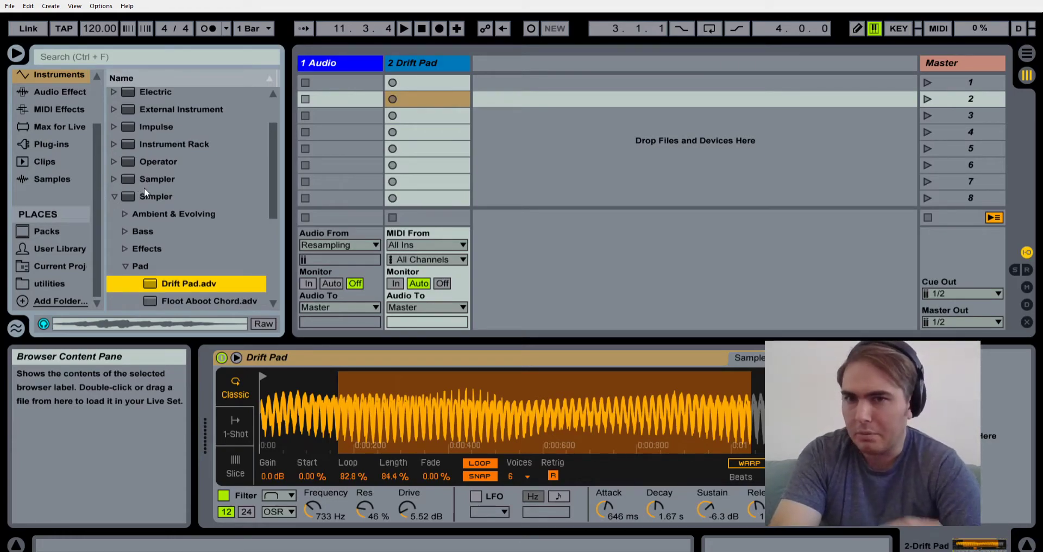
scroll(163, 223, "down", 2)
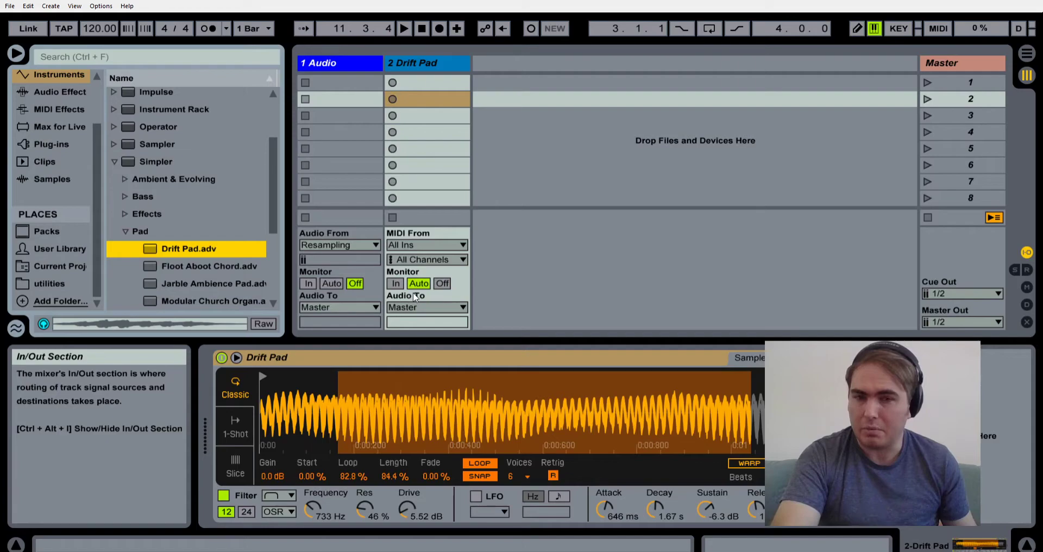
key("a")
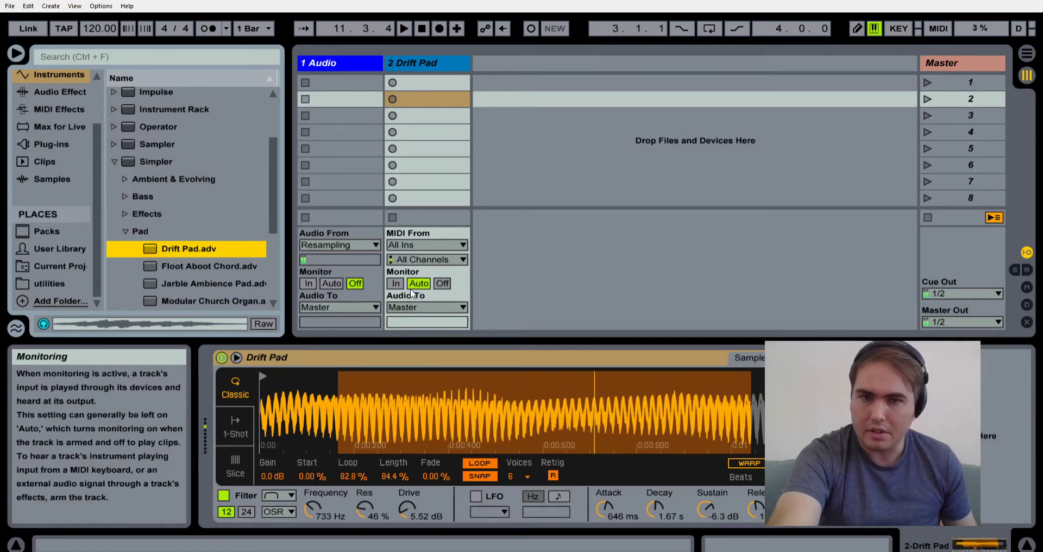
Step: Create a MIDI clip in the Drift Pad track's second slot, fill its bar with one G#3 note, and launch it
double_click(439, 98)
left_click(421, 359)
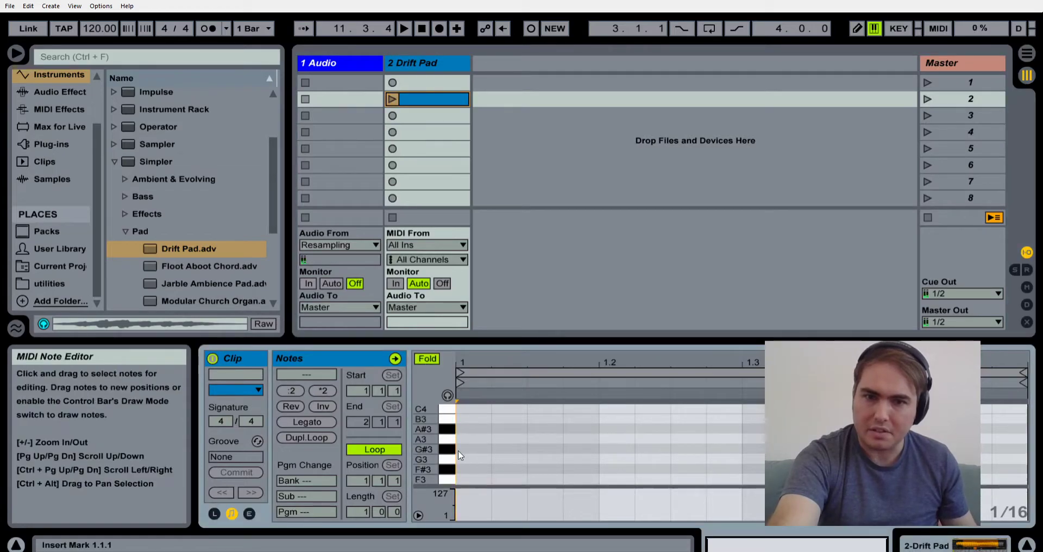
double_click(463, 450)
left_click_drag(489, 450, 1027, 450)
left_click(392, 98)
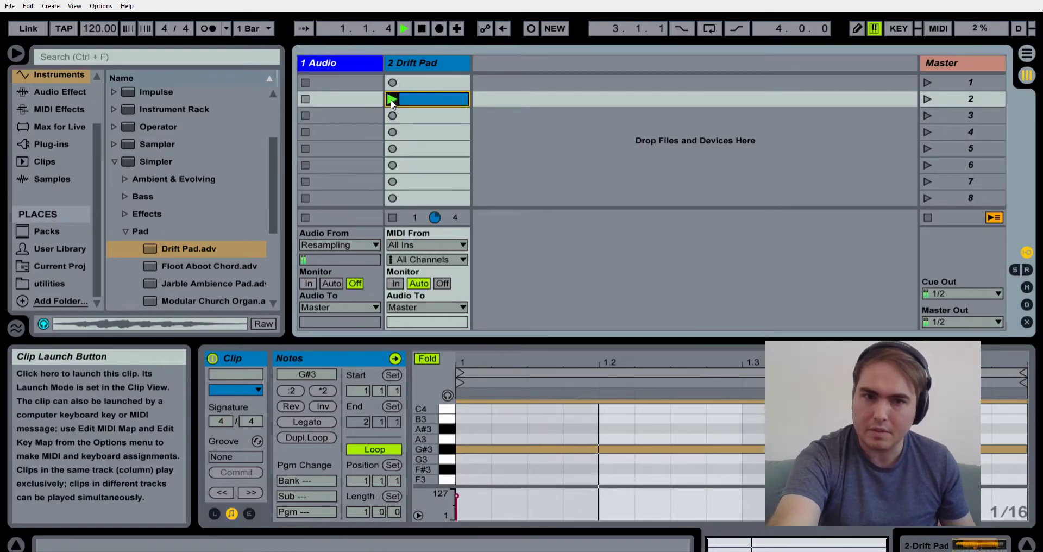
Step: Duplicate the clip's loop to four bars and change the notes to F#3 in bar 2, B3 in bar 3 and F3 in bar 4
left_click(327, 441)
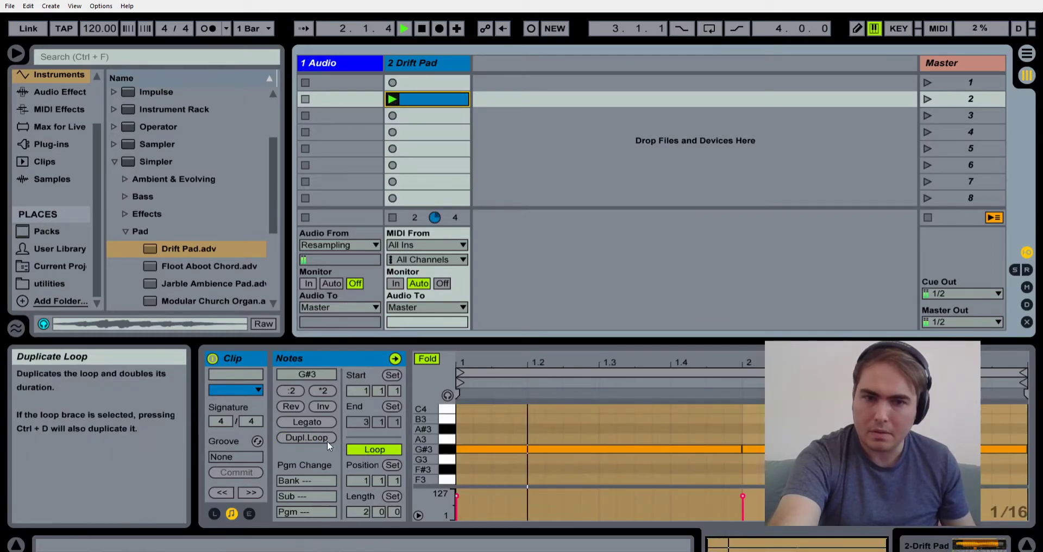
left_click(327, 441)
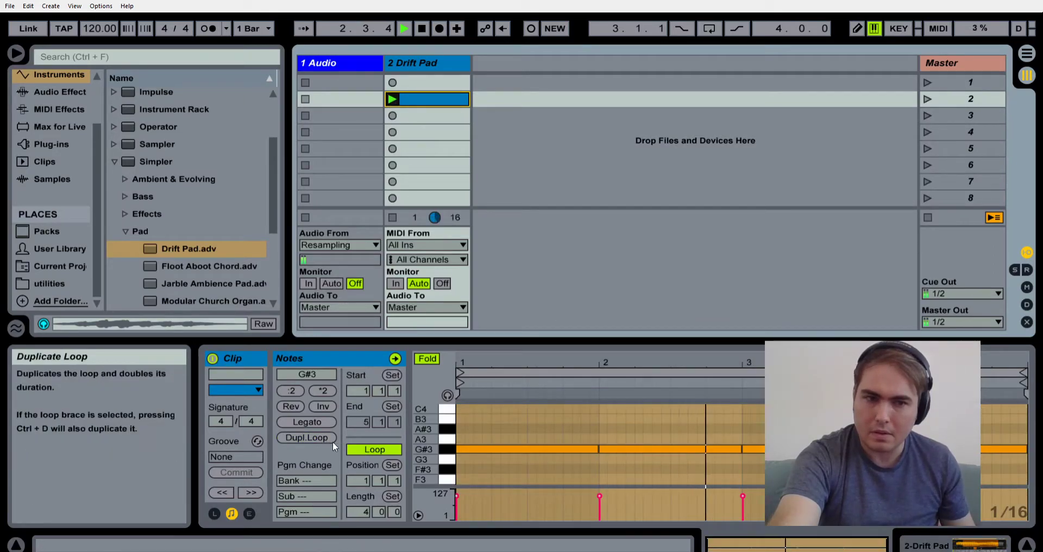
double_click(695, 450)
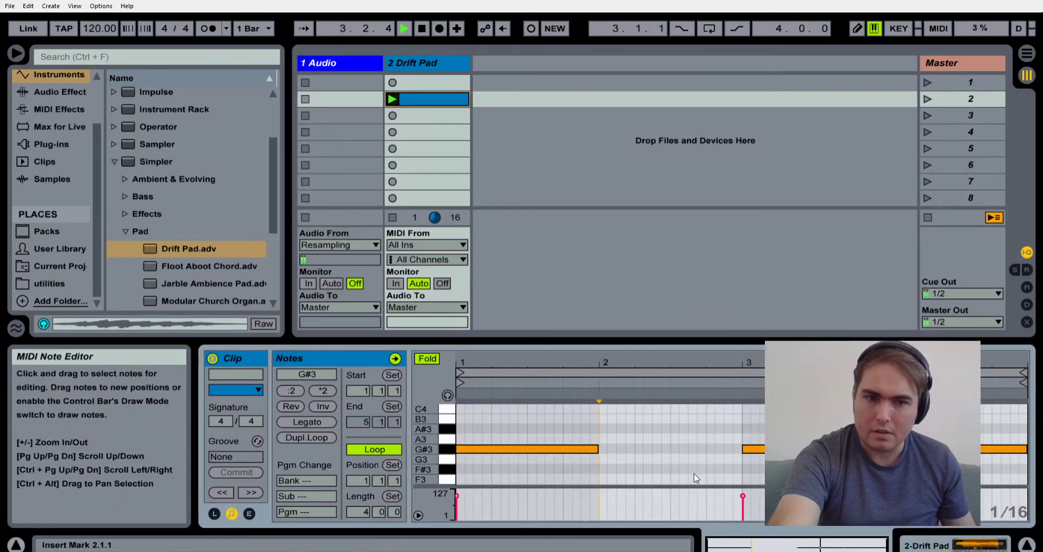
double_click(630, 469)
double_click(809, 450)
double_click(809, 418)
double_click(931, 449)
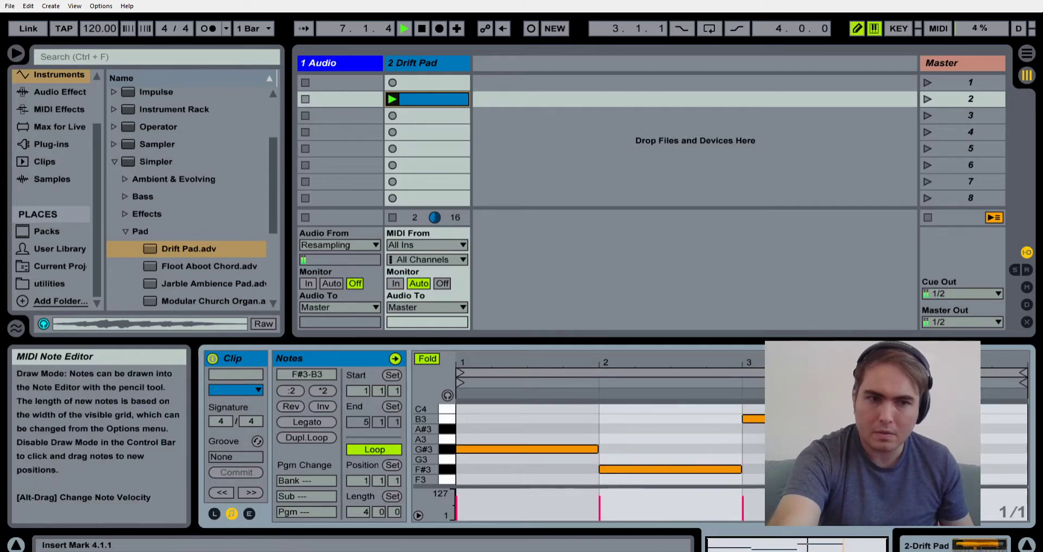
left_click(932, 479)
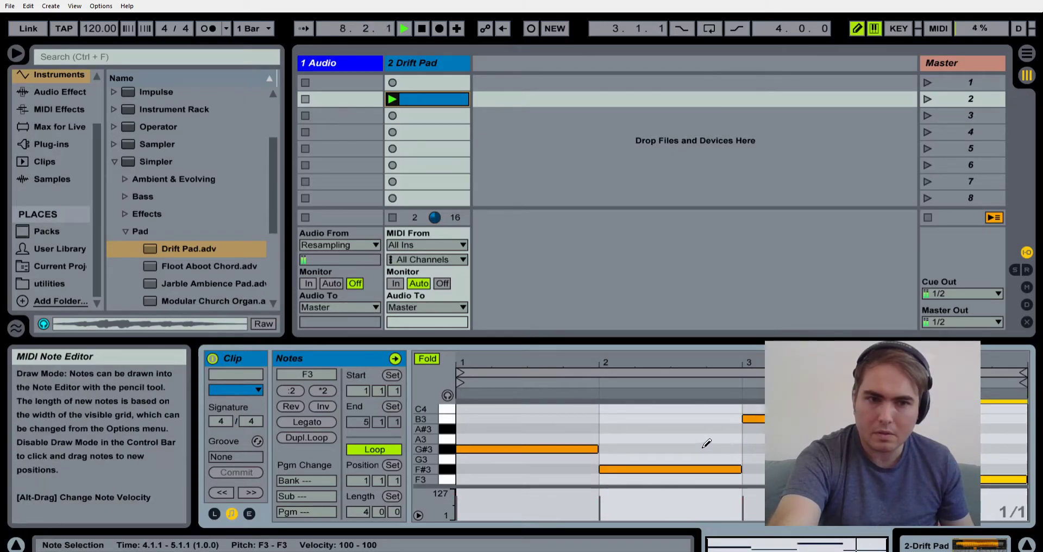
key("space")
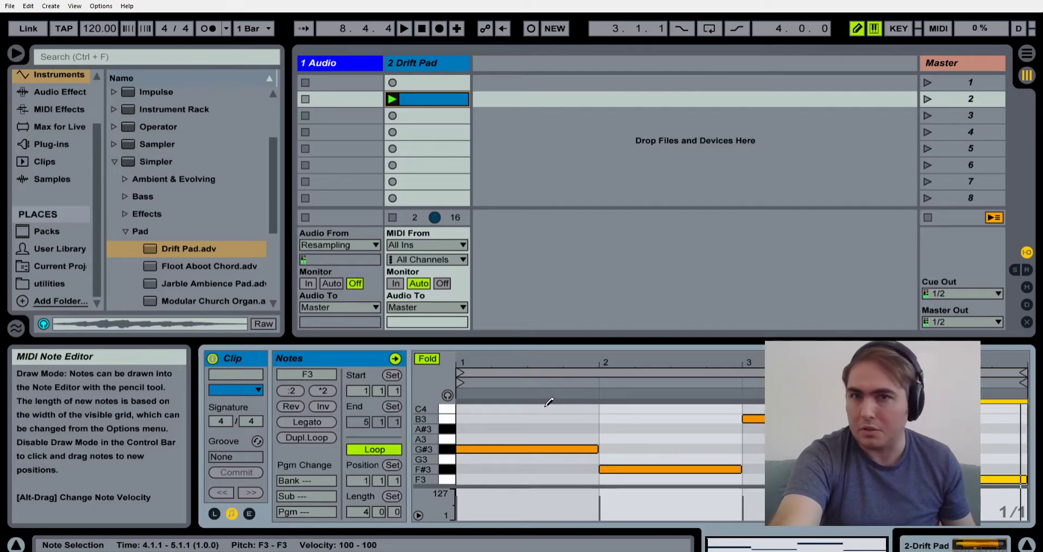
Step: Narrow the Drift Pad sample's playback region to a short middle section and widen it again from the sample's beginning
left_click(930, 545)
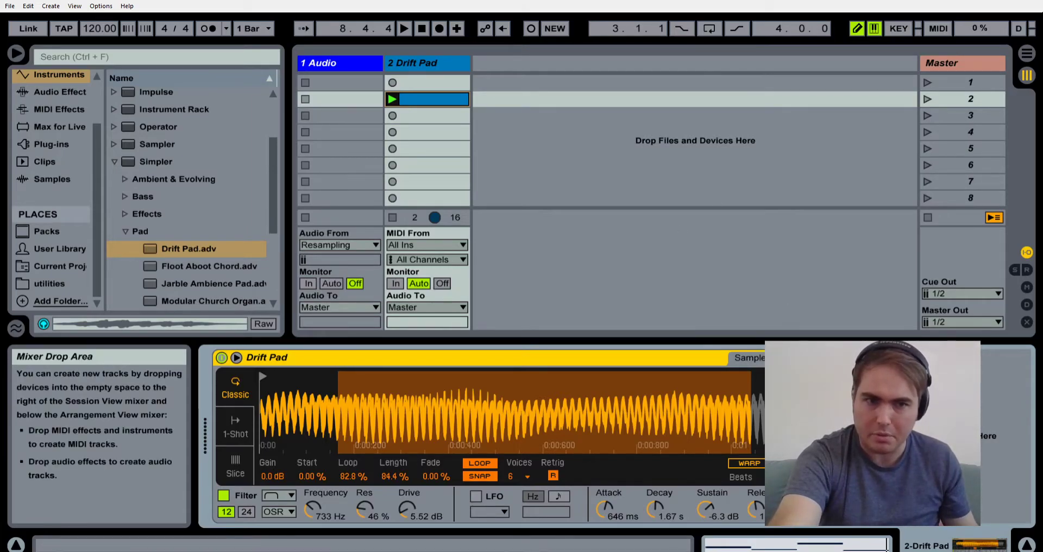
left_click_drag(263, 376, 462, 375)
left_click_drag(787, 387, 536, 390)
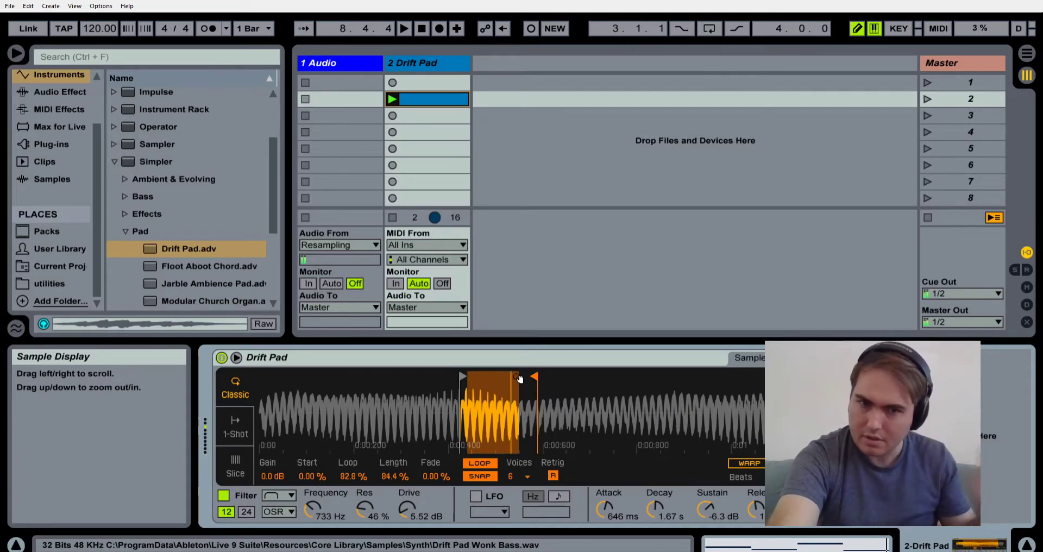
left_click_drag(533, 376, 567, 371)
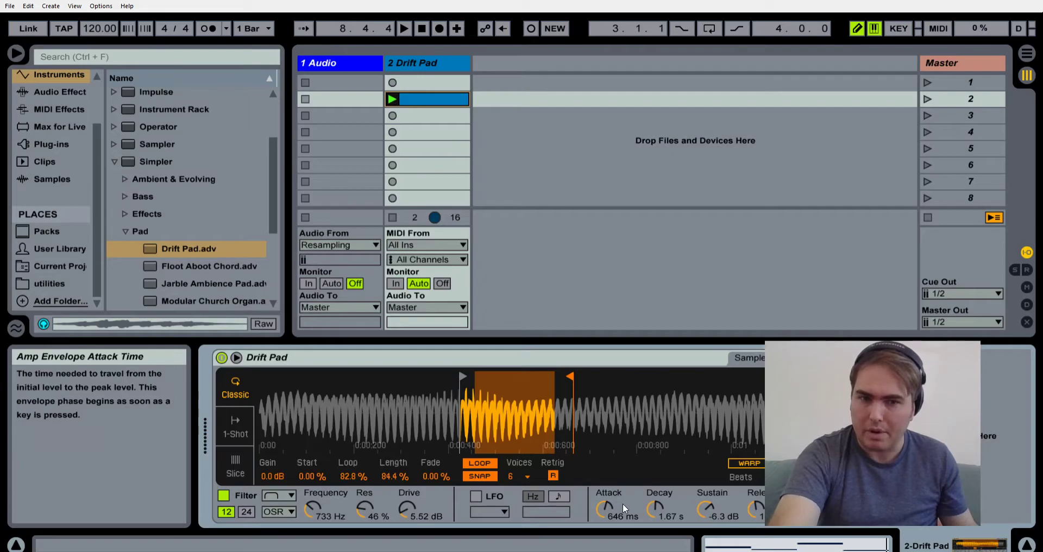
left_click_drag(570, 375, 756, 374)
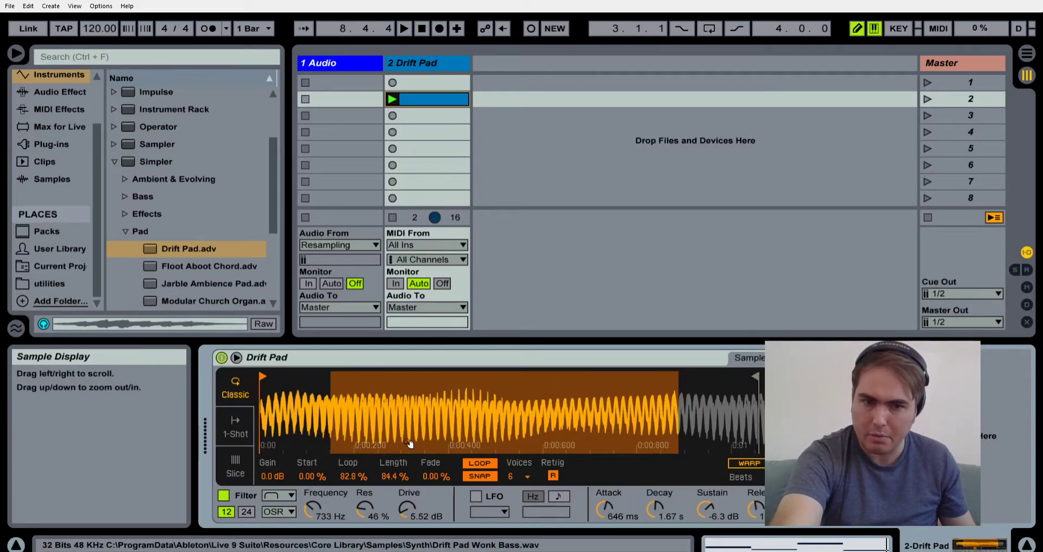
Step: Set the Drift Pad amplitude envelope's attack to 0.00 ms, decay to 1.00 ms and sustain to -16 dB
left_click_drag(604, 508, 605, 536)
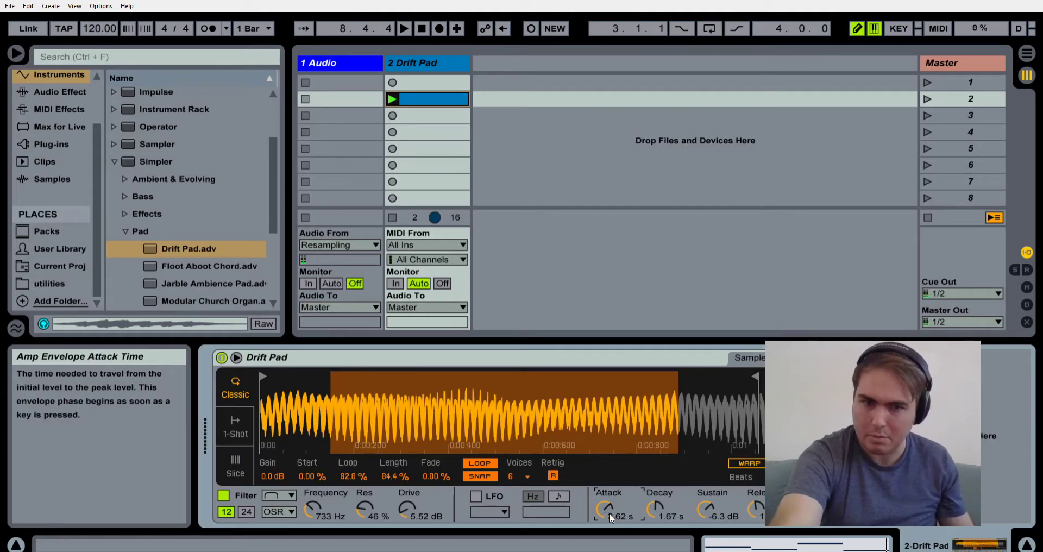
left_click_drag(655, 508, 655, 539)
left_click_drag(604, 510, 605, 540)
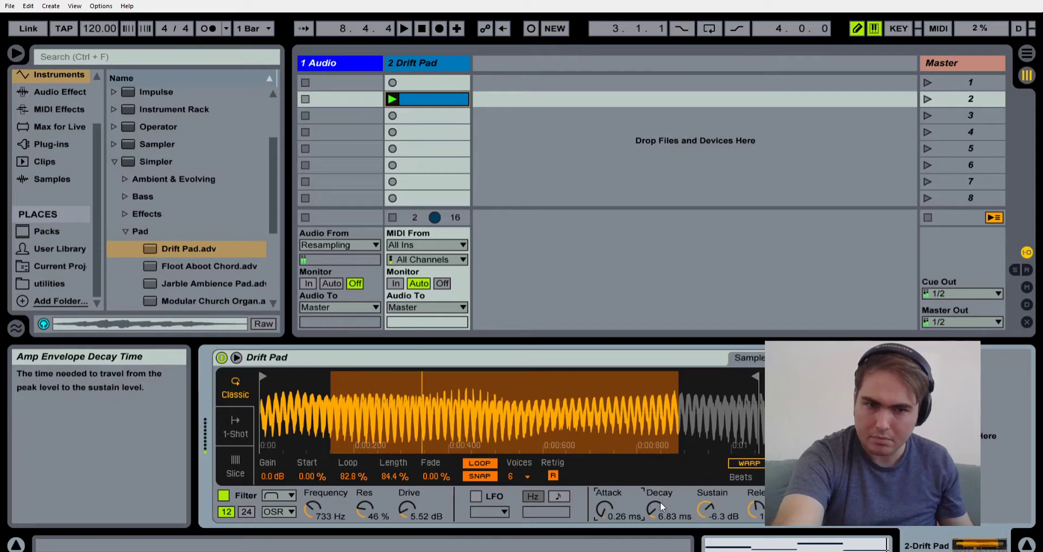
left_click_drag(656, 507, 656, 514)
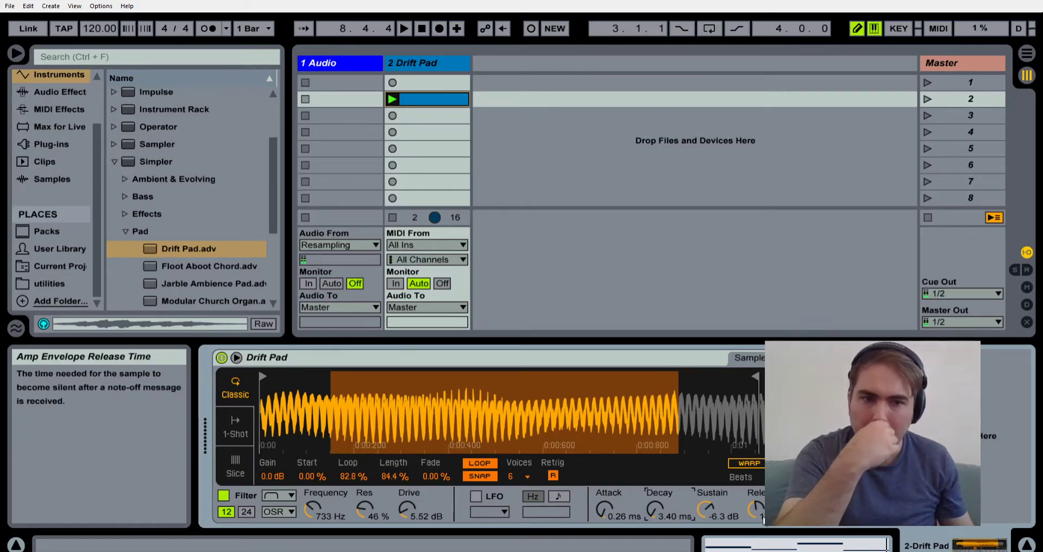
left_click_drag(651, 509, 604, 524)
left_click(604, 509)
mouse_move(705, 510)
left_mouse_down()
mouse_move(705, 532)
mouse_move(706, 504)
left_mouse_up()
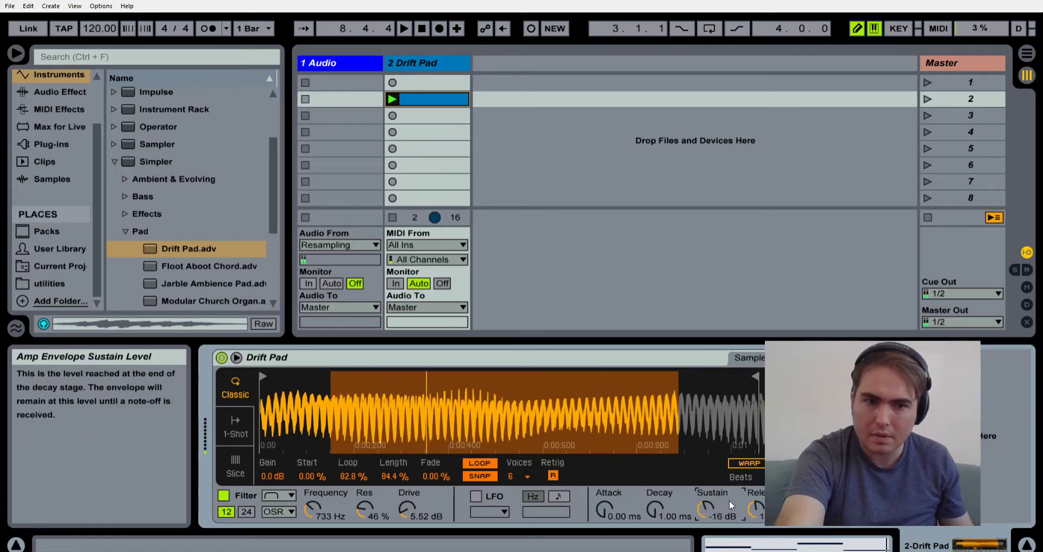
left_click(750, 505)
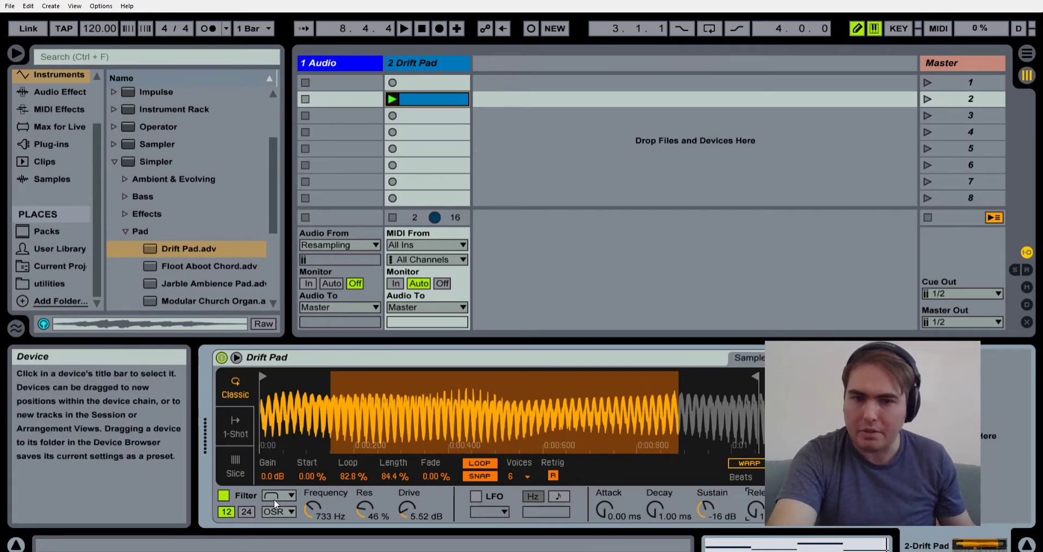
Step: Set the Drift Pad filter's resonance to 76 %, drive to 16.6 dB and cutoff frequency to 824 Hz
left_click_drag(322, 503, 407, 483)
left_click_drag(315, 511, 315, 485)
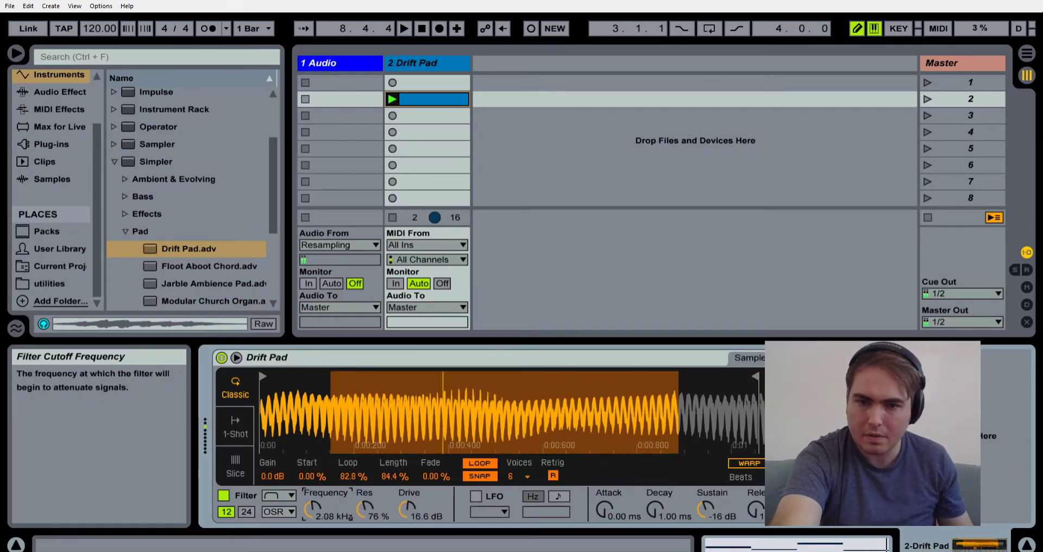
left_click(792, 358)
left_click_drag(361, 409, 335, 409)
Step: Enable the LFO, sync it to tempo at a 3/8 rate, and set its filter amount to 16.3 and pitch amount to 1.20 %
left_click(476, 496)
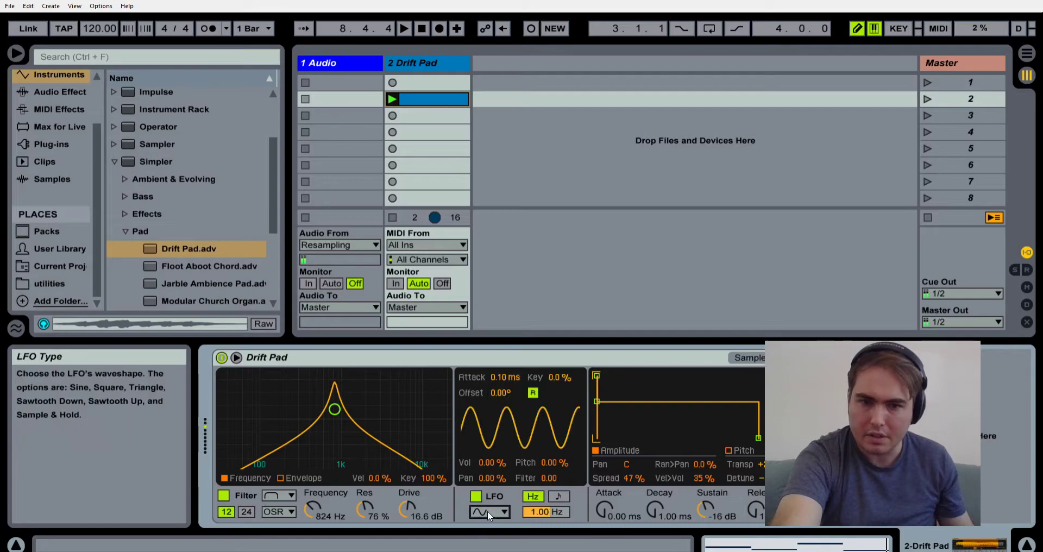
left_click(557, 497)
left_click_drag(551, 511, 551, 467)
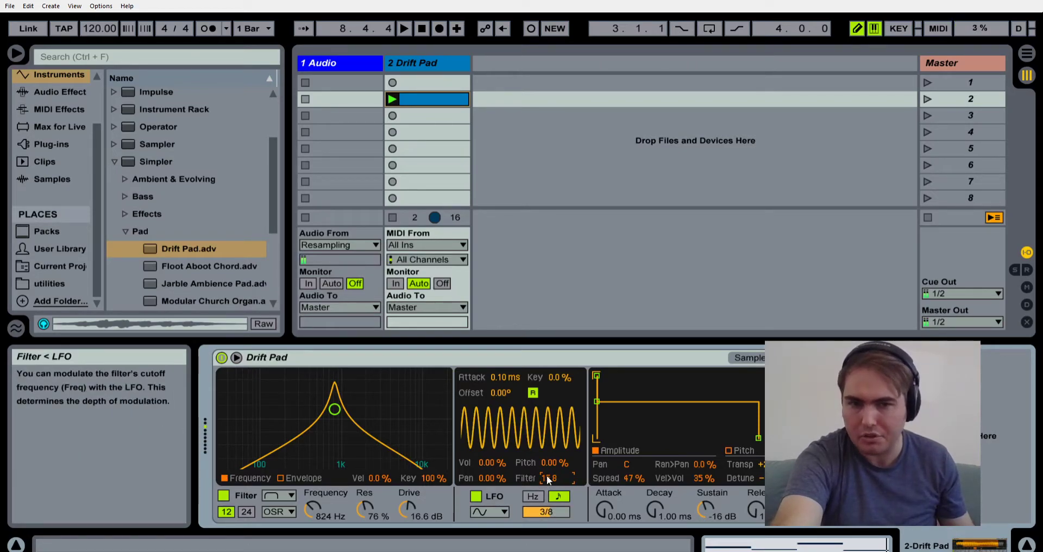
left_click_drag(554, 462, 554, 456)
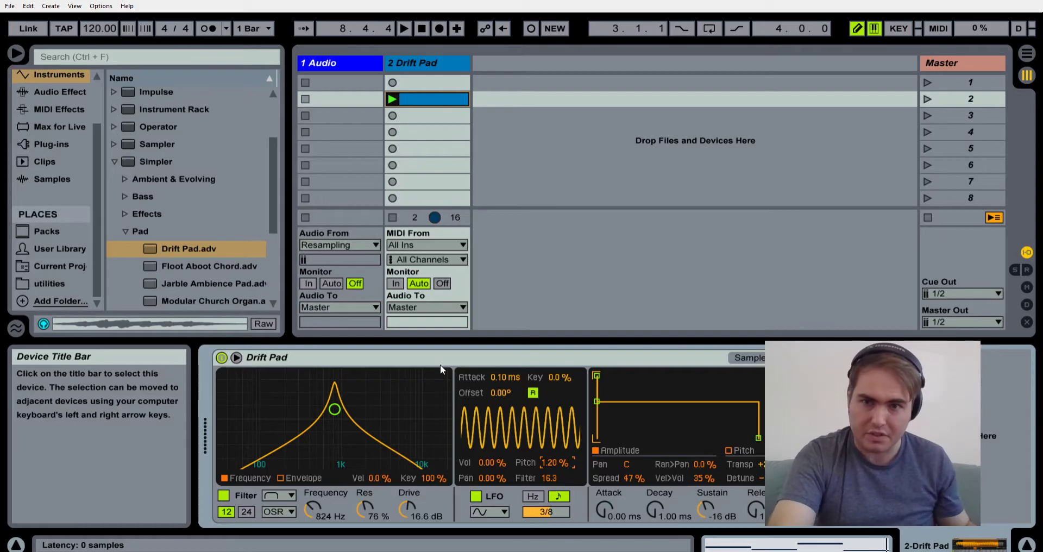
Step: Browse the sample library down to the snares and pick out Snare 70s Funk MPC.wav
left_click(118, 232)
left_click(50, 179)
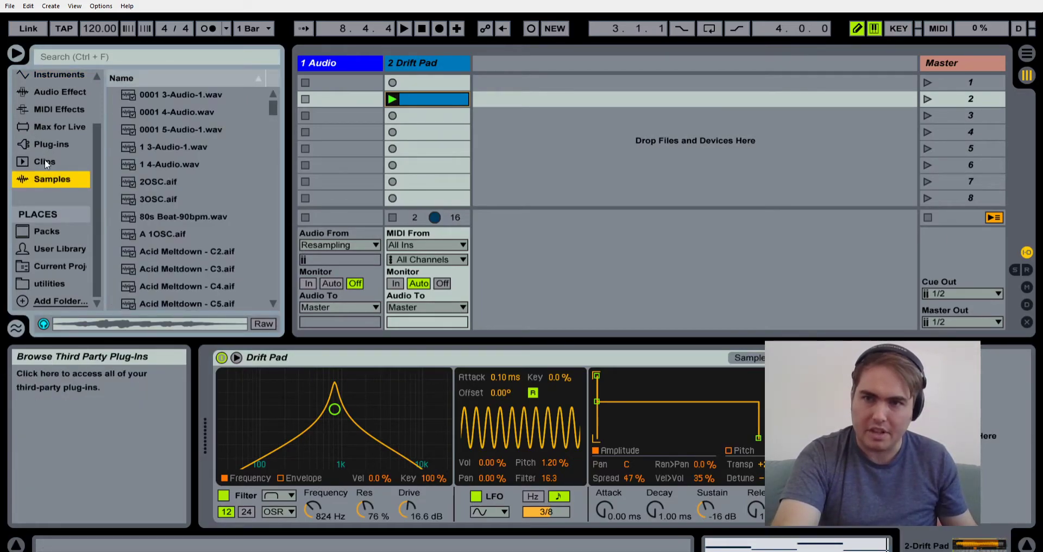
scroll(46, 162, "up", 3)
scroll(149, 167, "down", 5)
left_click_drag(269, 108, 266, 243)
left_click_drag(162, 184, 133, 207)
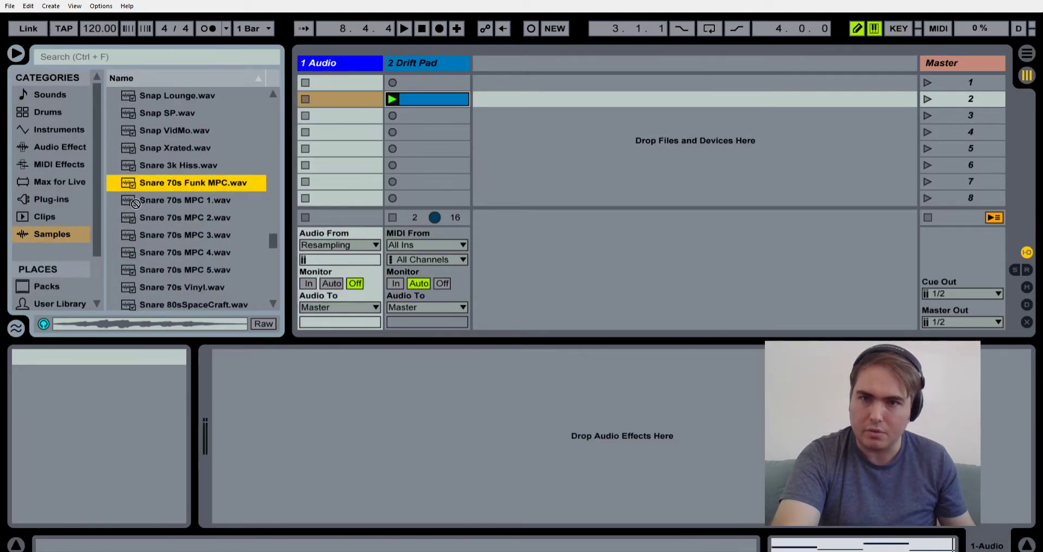
Step: Return to the Drift Pad track and look at its MIDI clip notes and its Simpler device
left_click(419, 60)
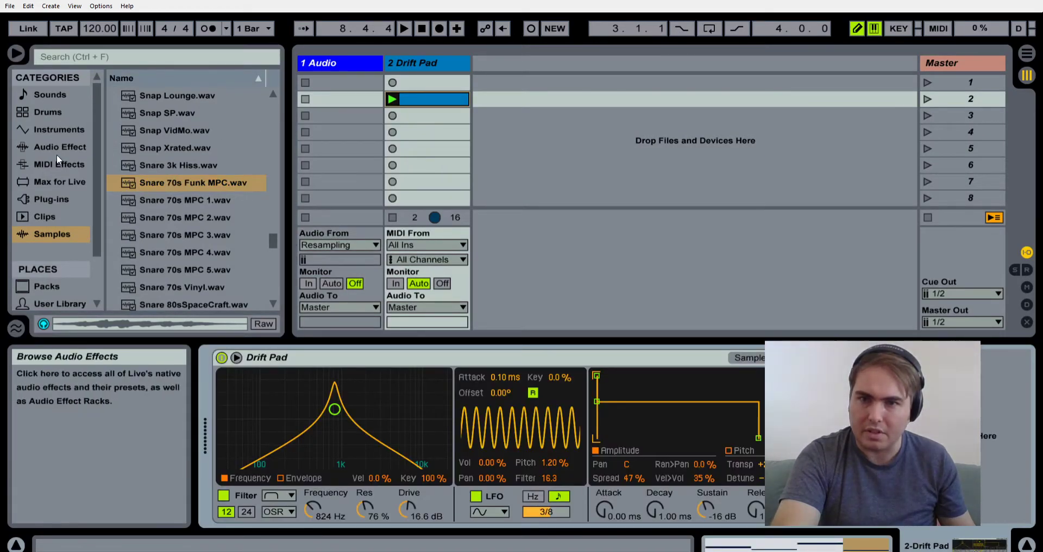
left_click(419, 98)
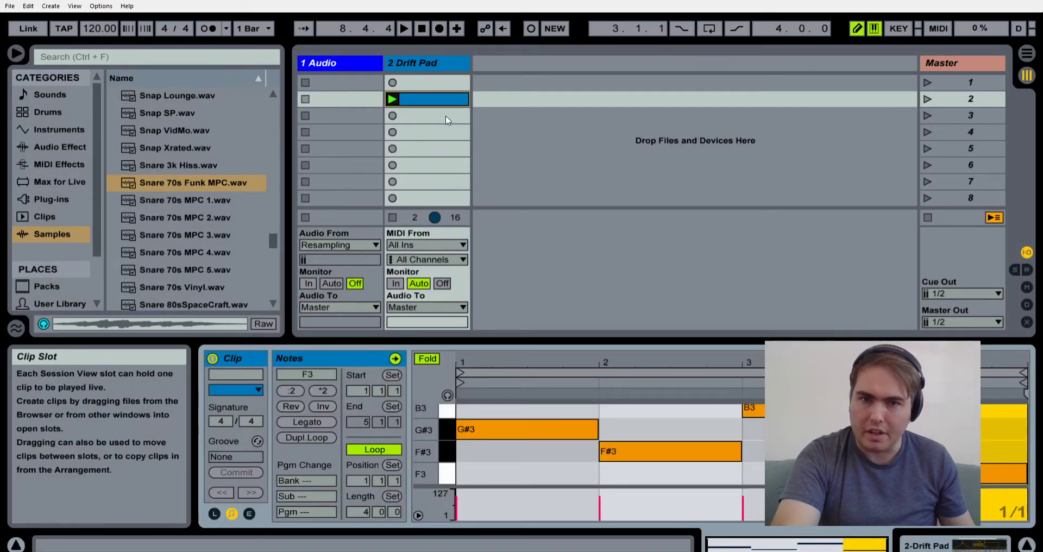
left_click(458, 71)
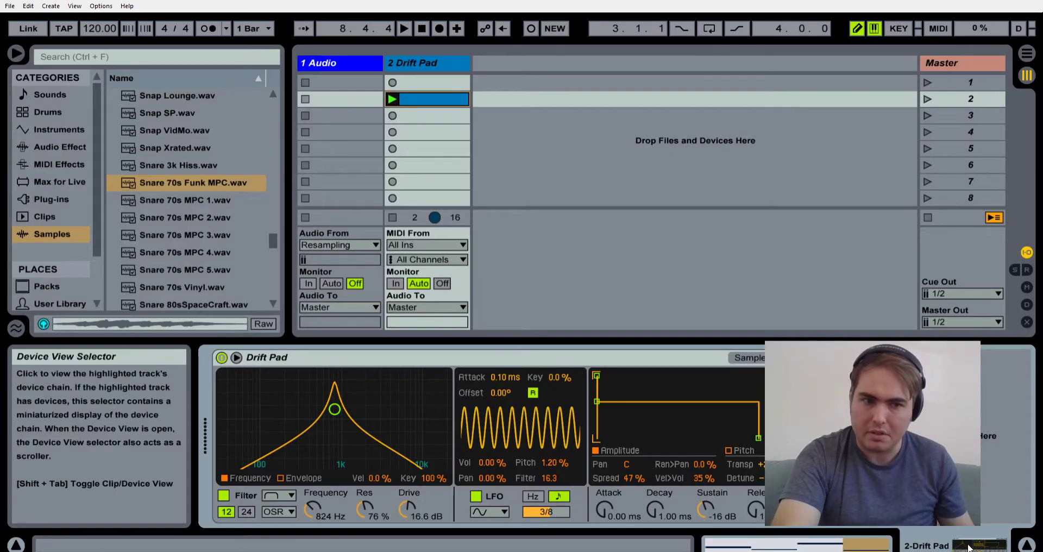
left_click(880, 544)
left_click(924, 545)
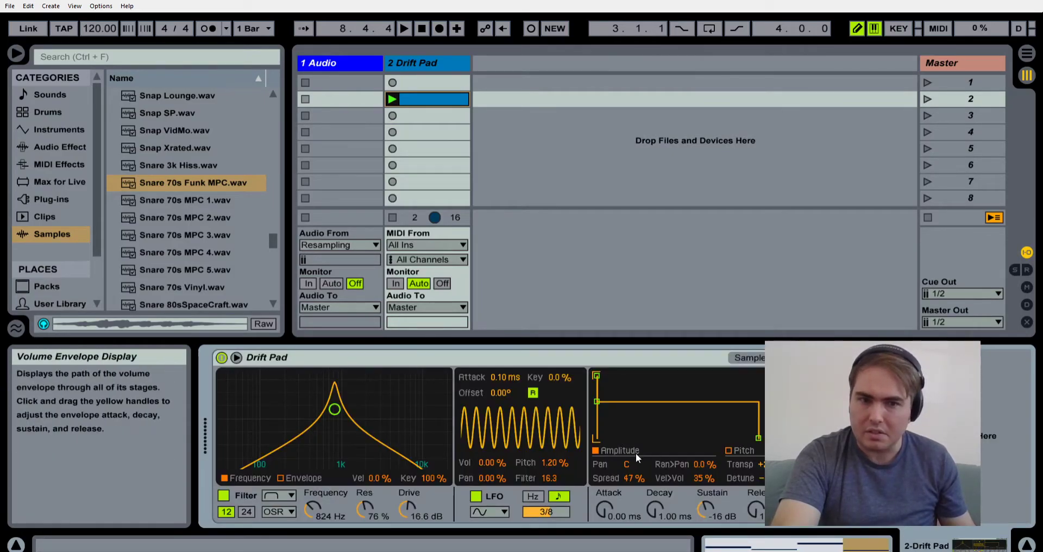
Step: Preview Crash Bandicute.aif from the drum library and load it into the Drift Pad Simpler as the replacement sample
left_click(740, 356)
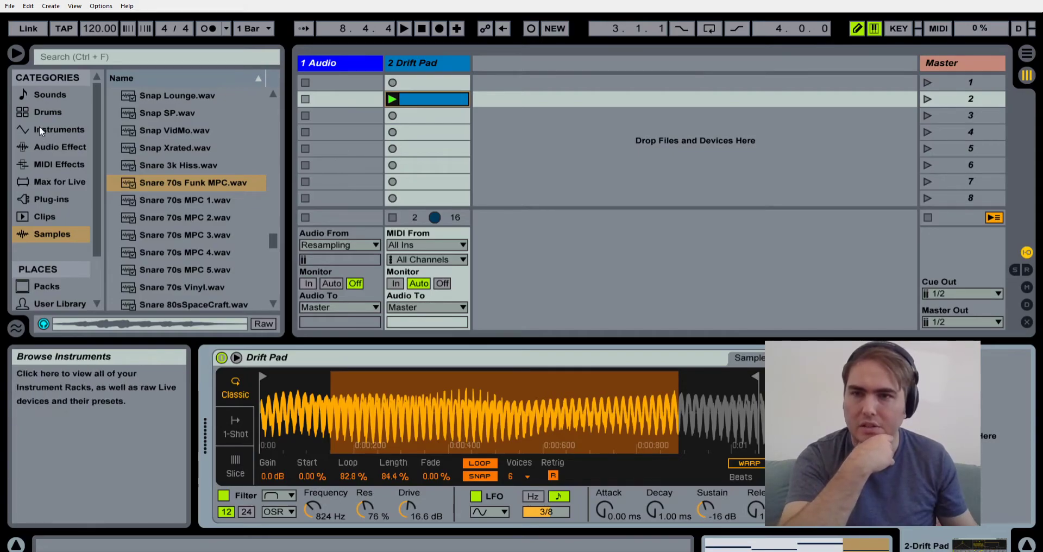
left_click(48, 114)
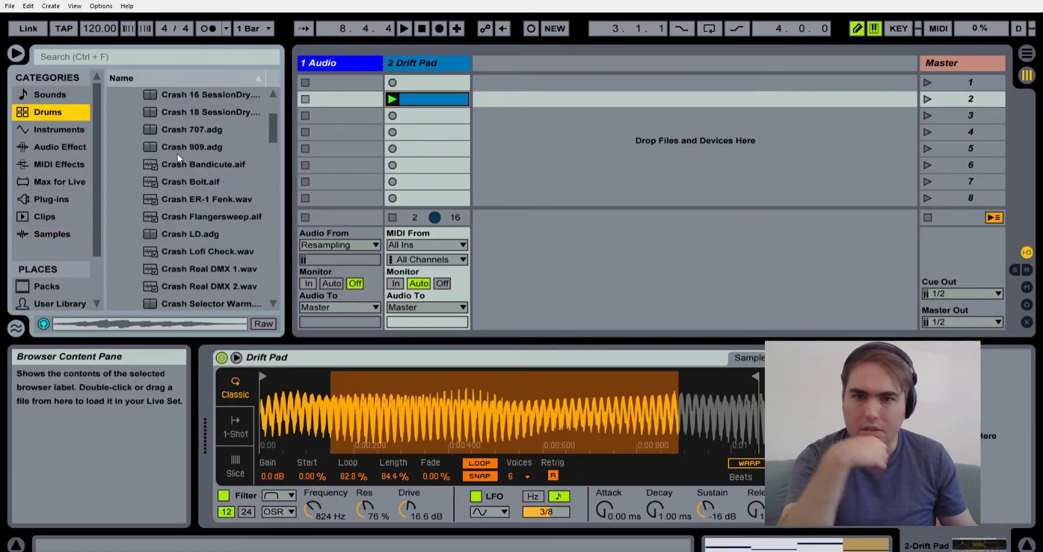
left_click(191, 167)
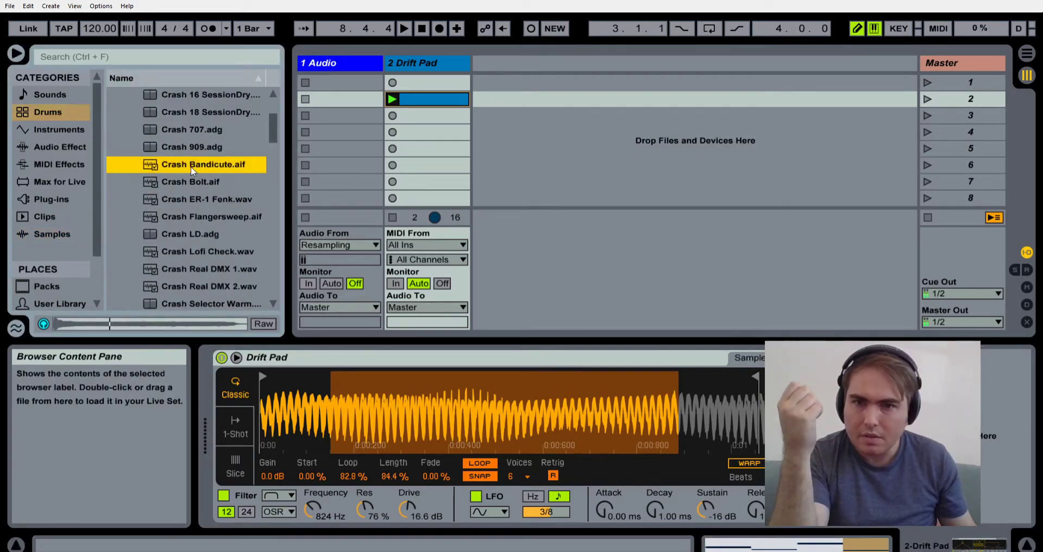
left_click_drag(190, 166, 401, 392)
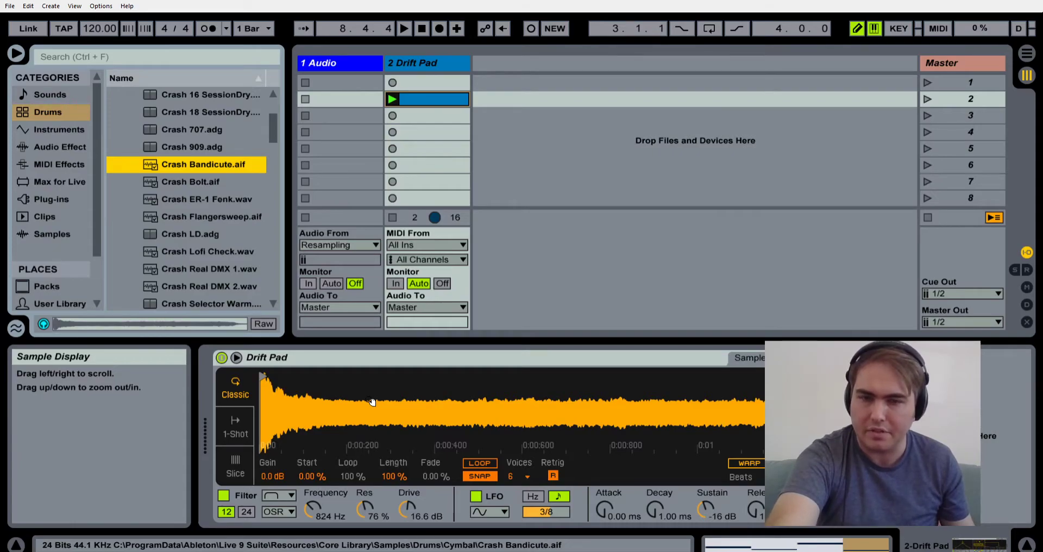
Step: Play Crash Bandicute.aif in different octaves, reverse the sample in the Drift Pad Simpler, and audition the reversed version
key("z")
key("a")
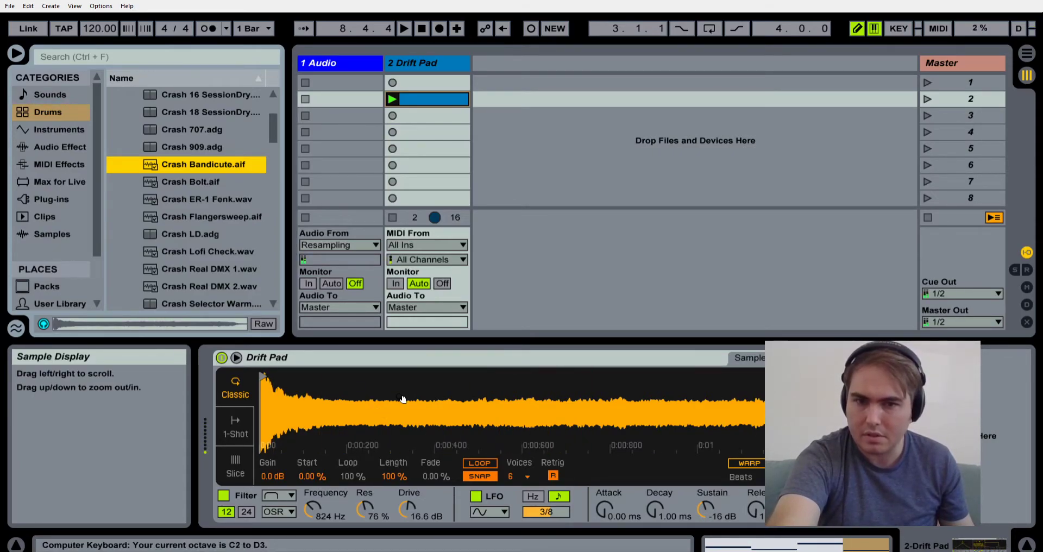
right_click(402, 403)
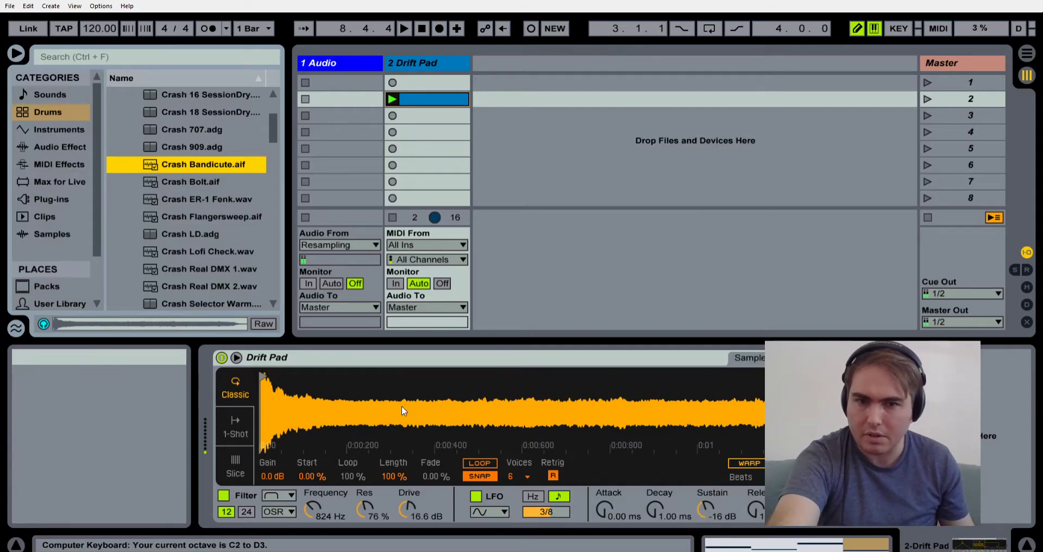
left_click(447, 490)
key("z")
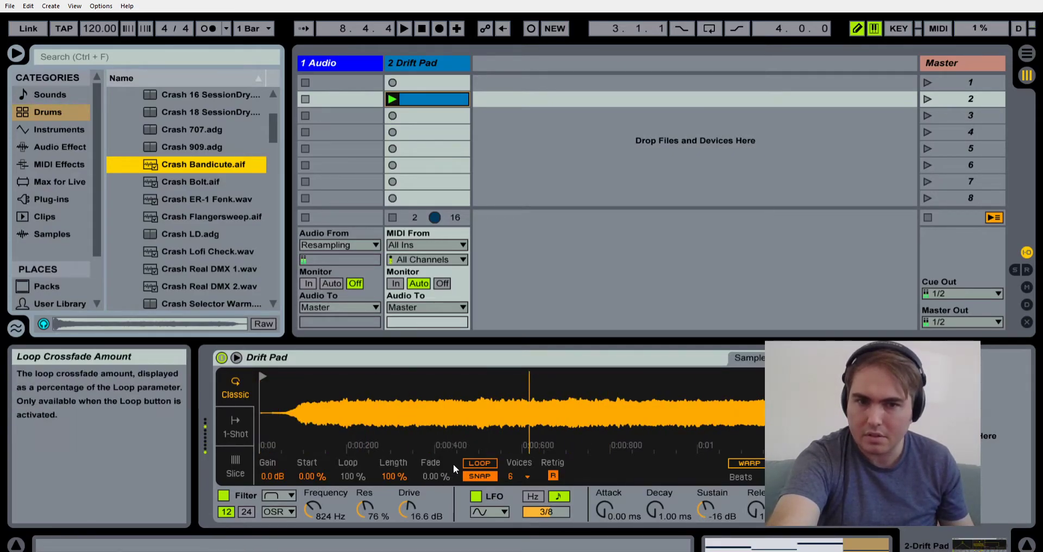
key("a")
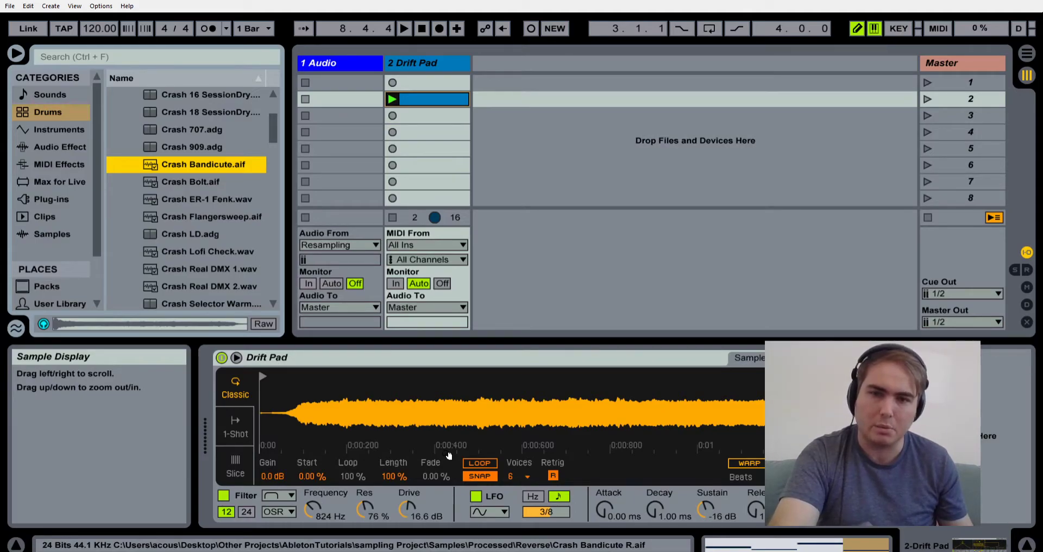
key("a")
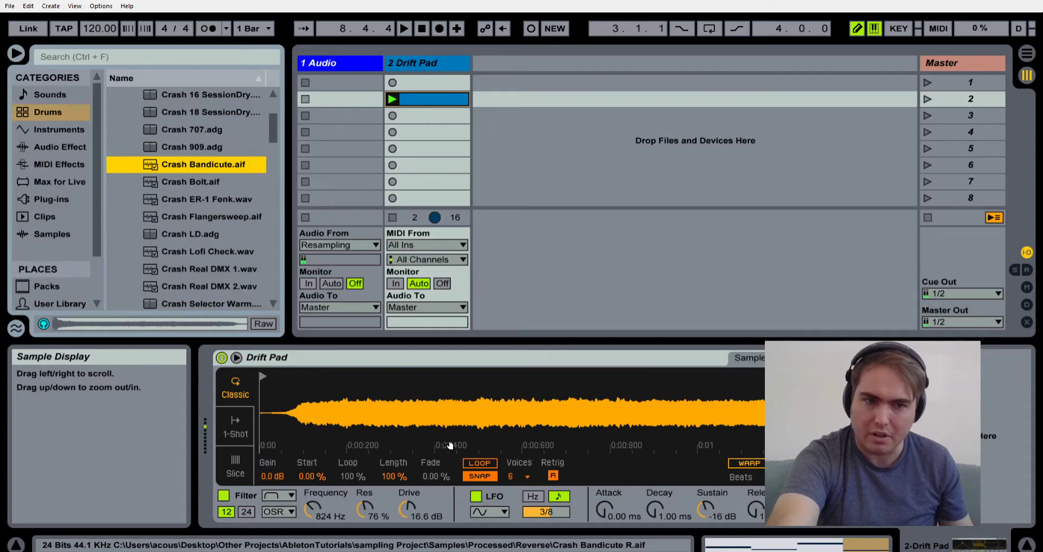
left_click(578, 386)
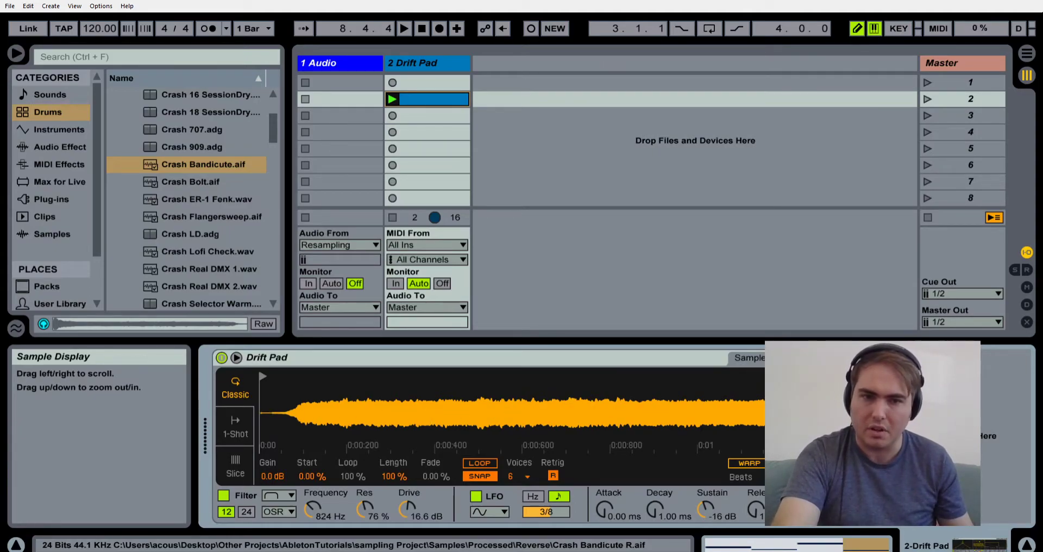
right_click(580, 408)
left_click(634, 487)
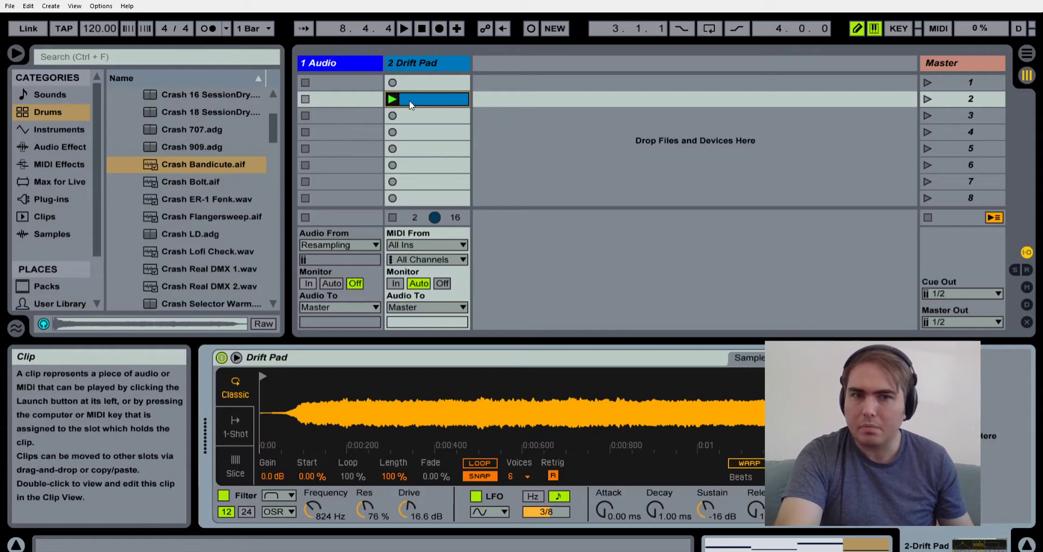
Step: Insert an audio track after Drift Pad, set its input to Resampling, arm it, and show the mixer instead of the routing section
left_click(428, 64)
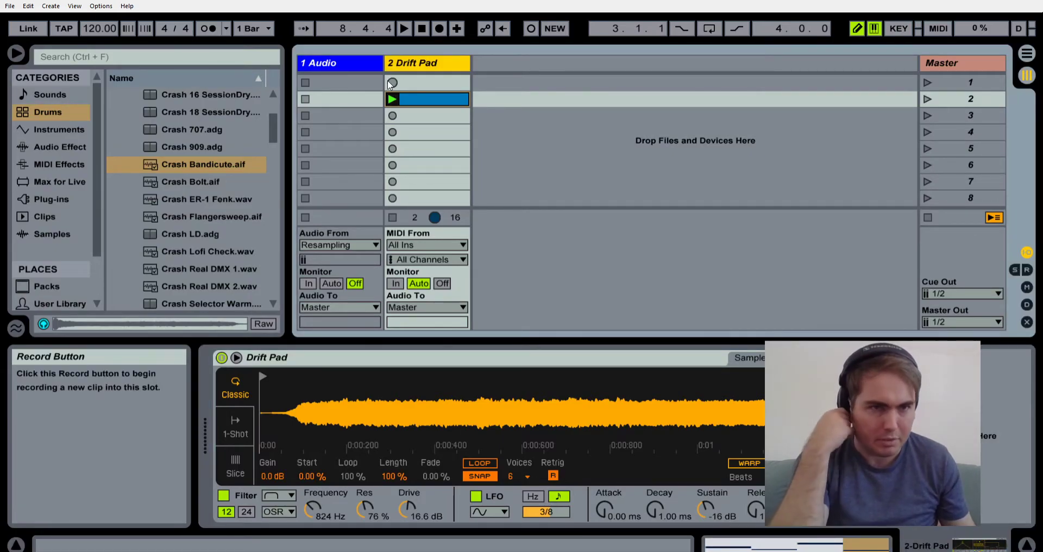
left_click(415, 85)
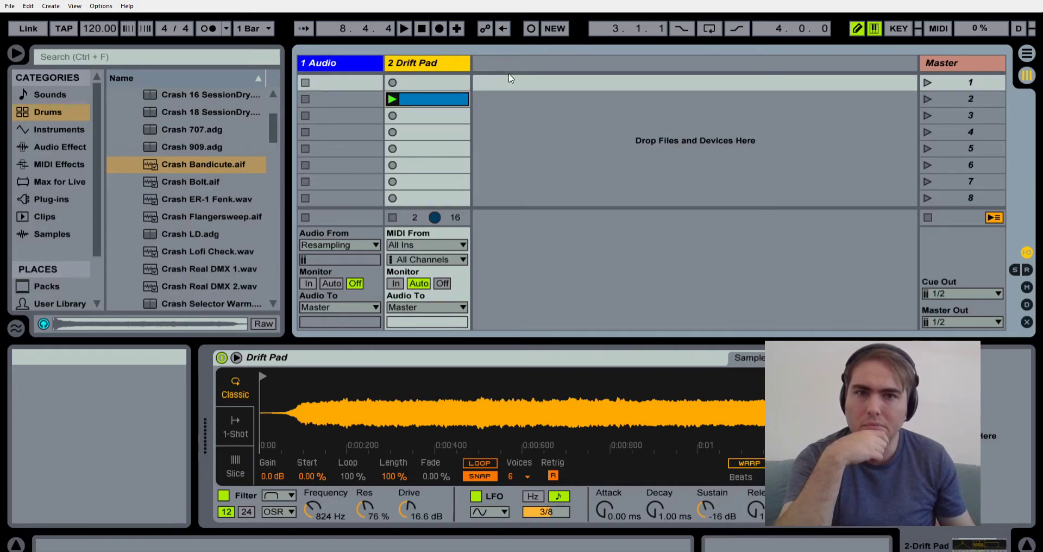
key("ctrl+t")
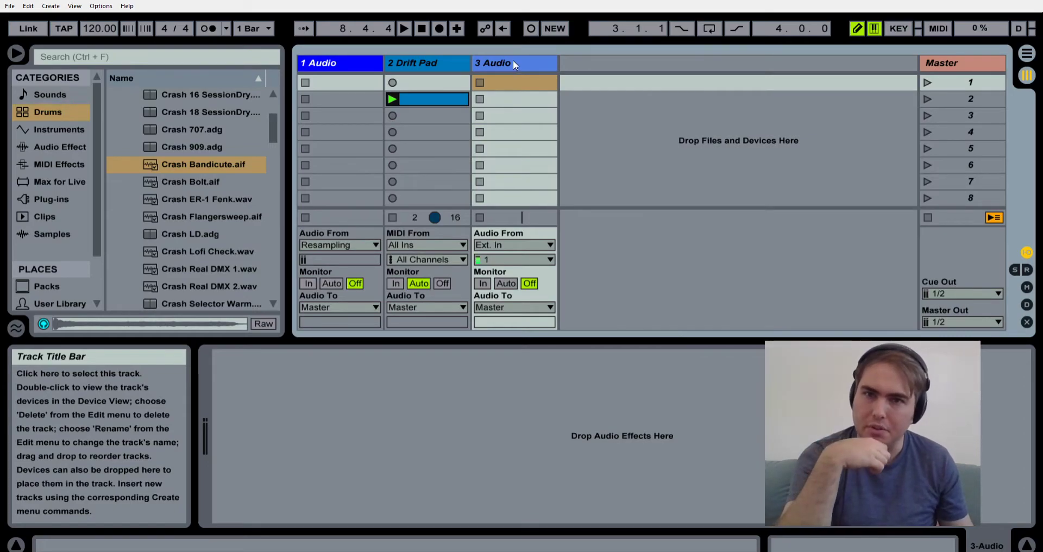
left_click(510, 306)
left_click(510, 245)
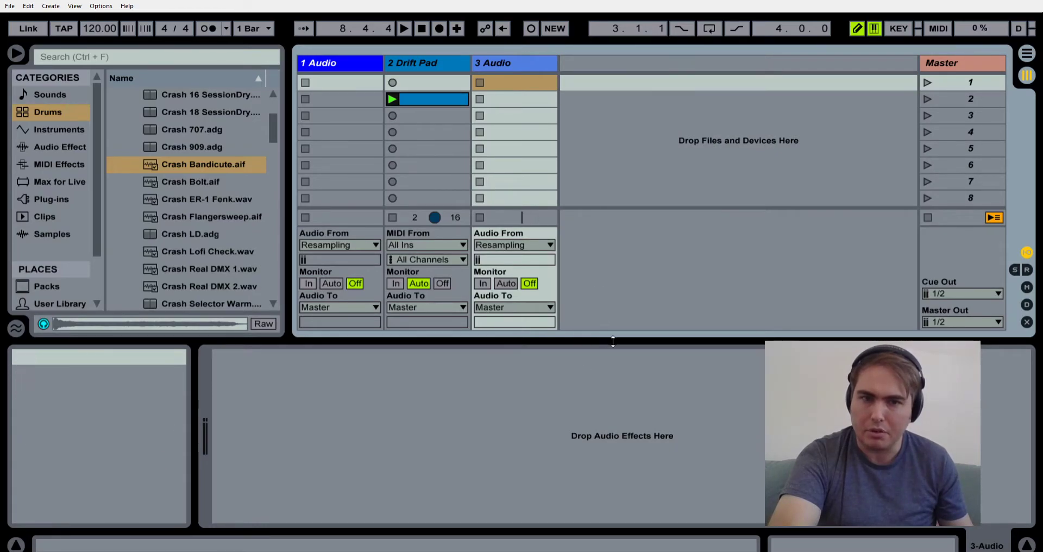
left_click(1027, 287)
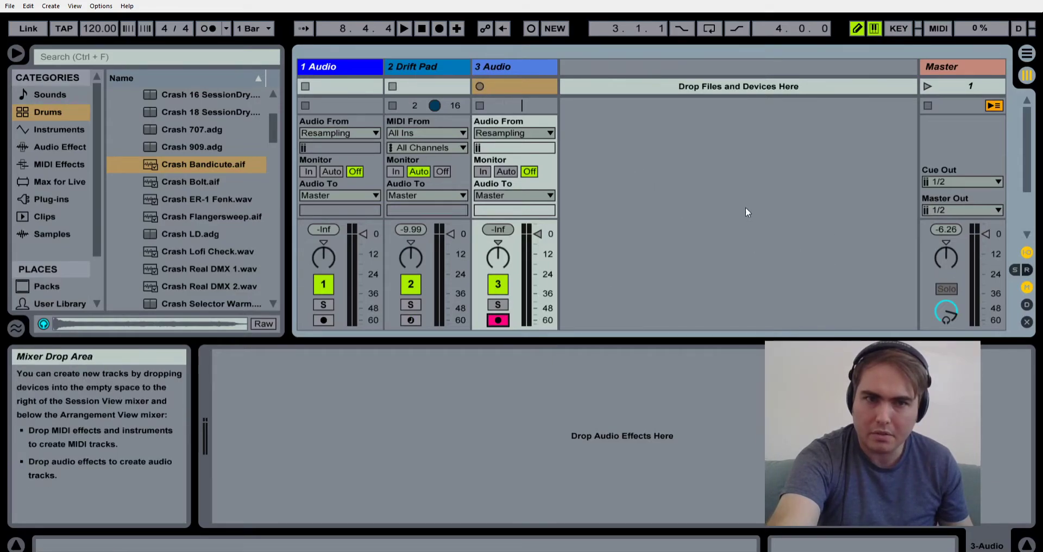
left_click(1025, 253)
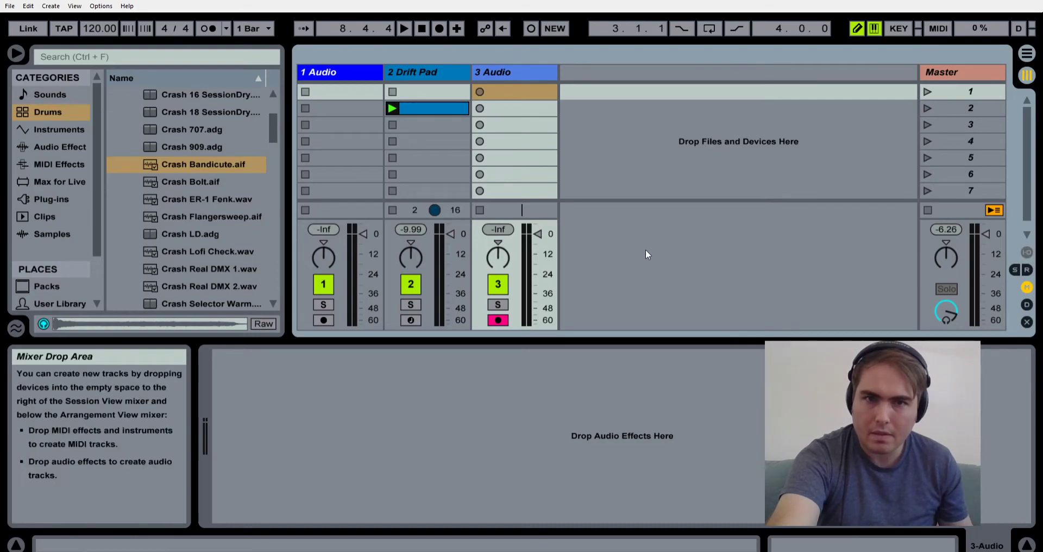
Step: Resample the Drift Pad sound into slot 2 of the 3 Audio track, and stop the transport
left_click(480, 108)
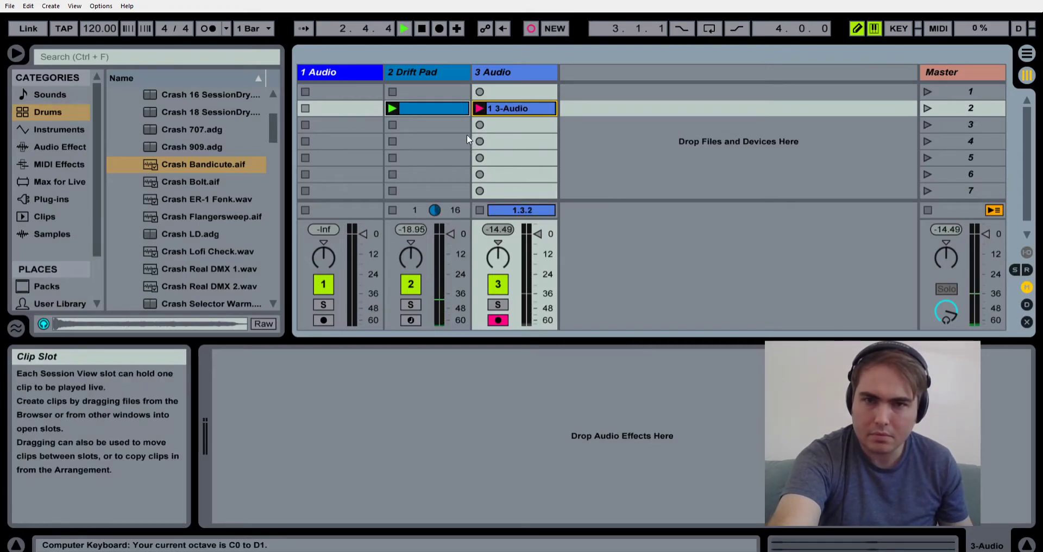
left_click(441, 108)
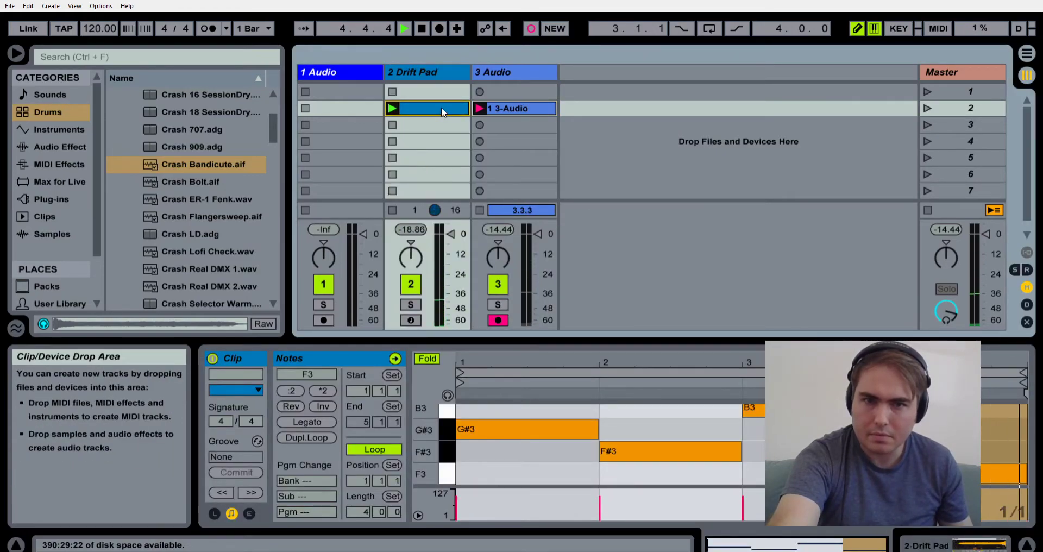
key("space")
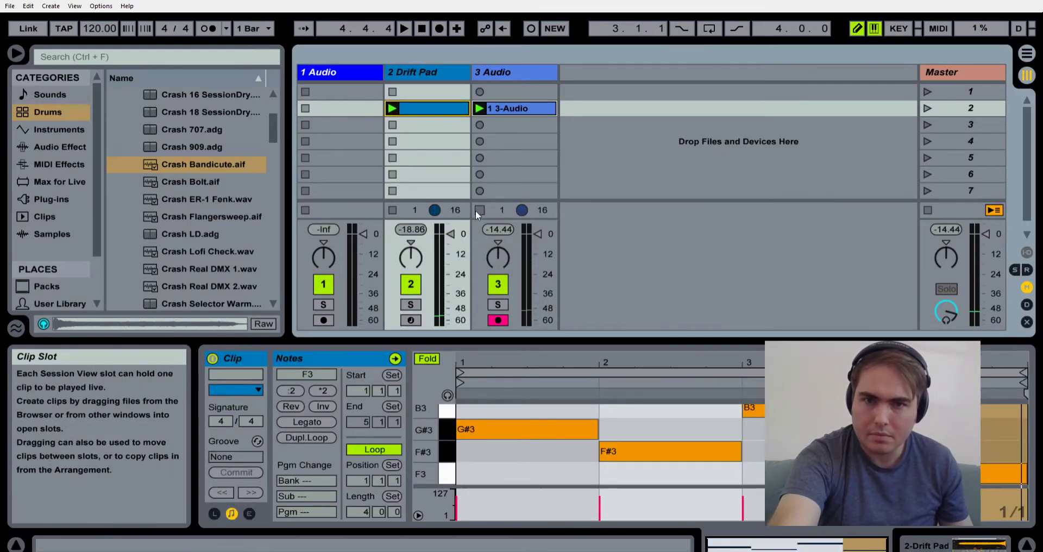
Step: Shorten the recorded clip's loop to 0.0.2 from 1.1.1, crop the sample to it, and raise the clip gain to 8.19 dB
left_click(489, 107)
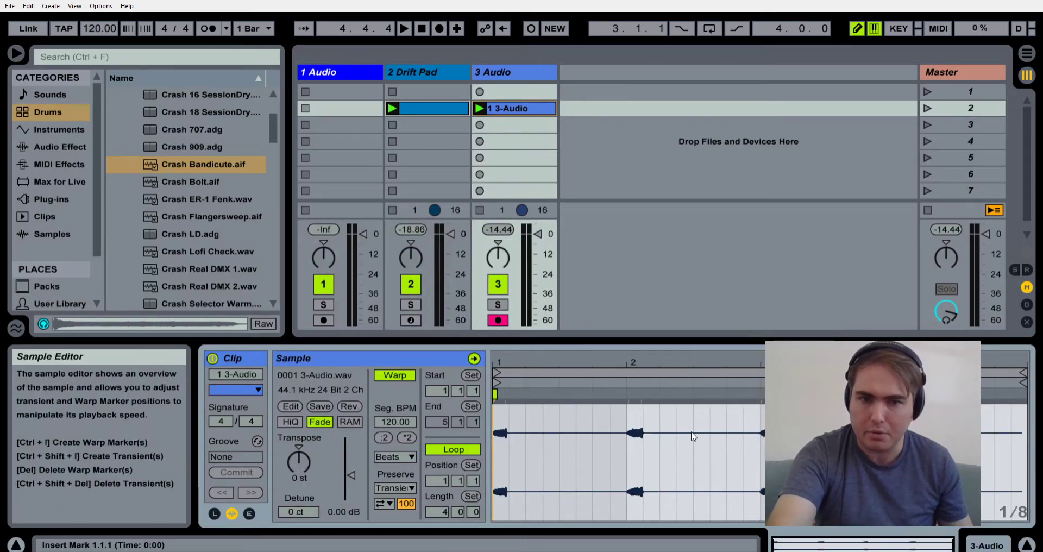
left_click_drag(1024, 373, 515, 411)
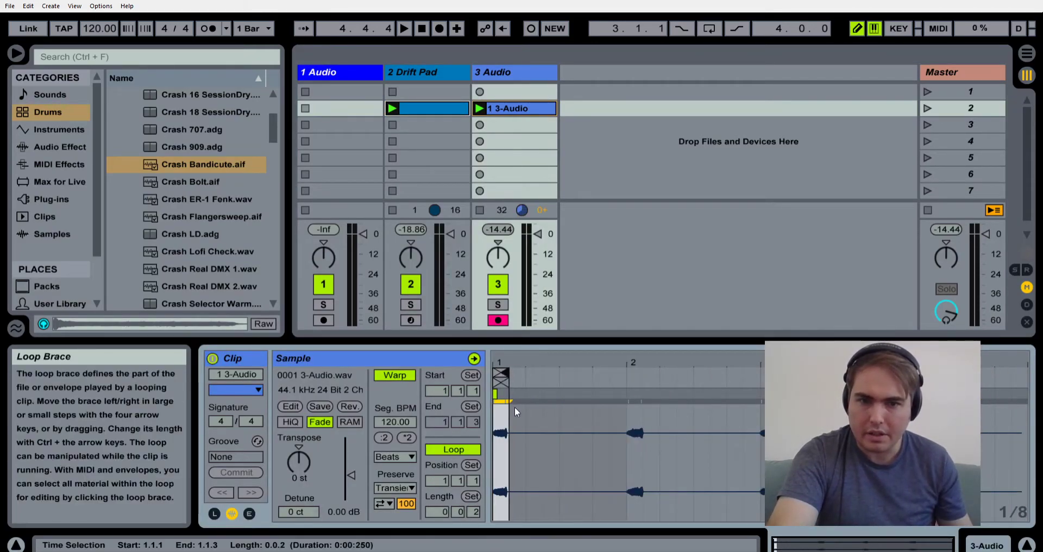
left_click(545, 259)
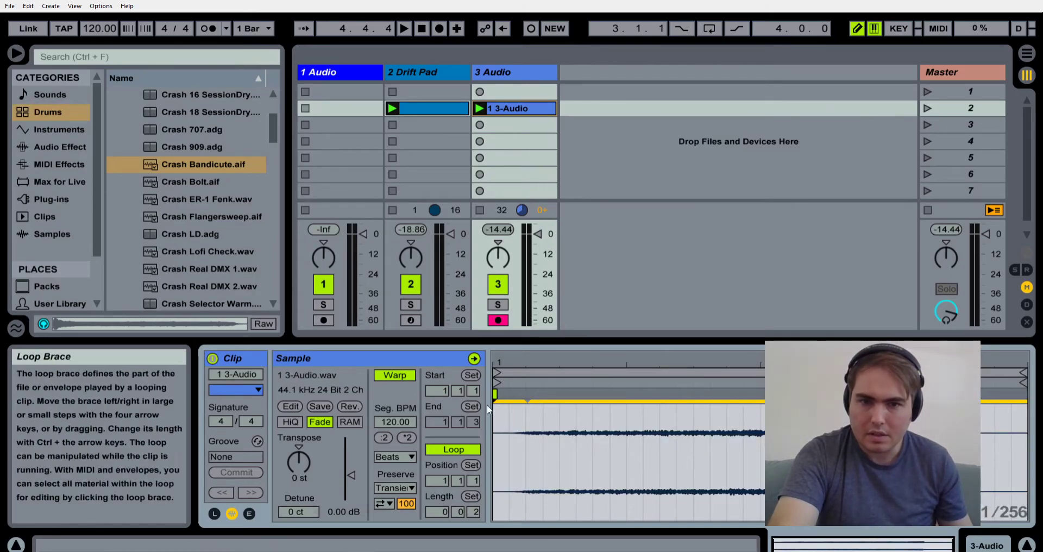
left_click_drag(353, 483, 353, 472)
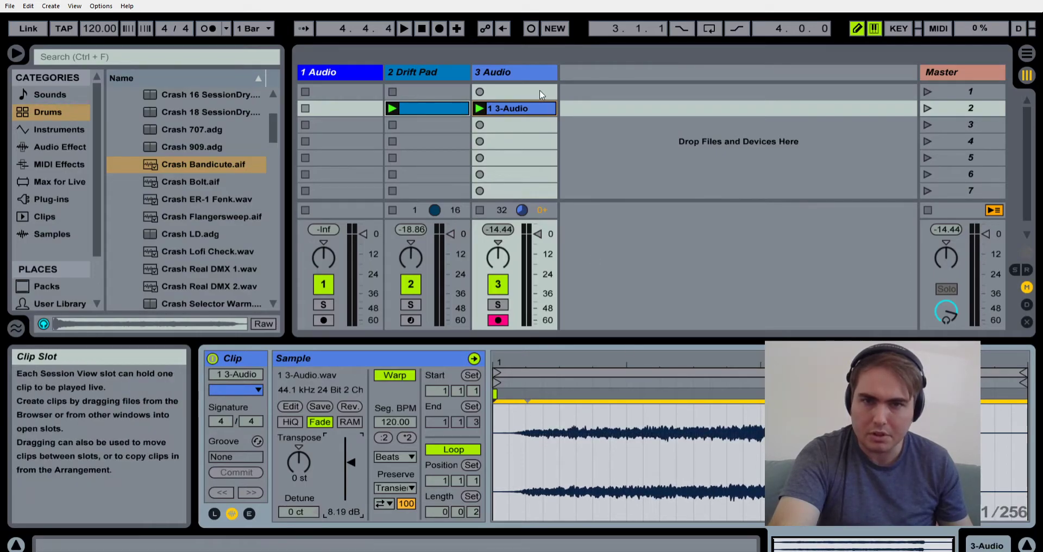
Step: Create a MIDI track with an empty Simpler and load the recorded 1 3-Audio clip into it as the sample
left_click(597, 92)
key("ctrl+shift+t")
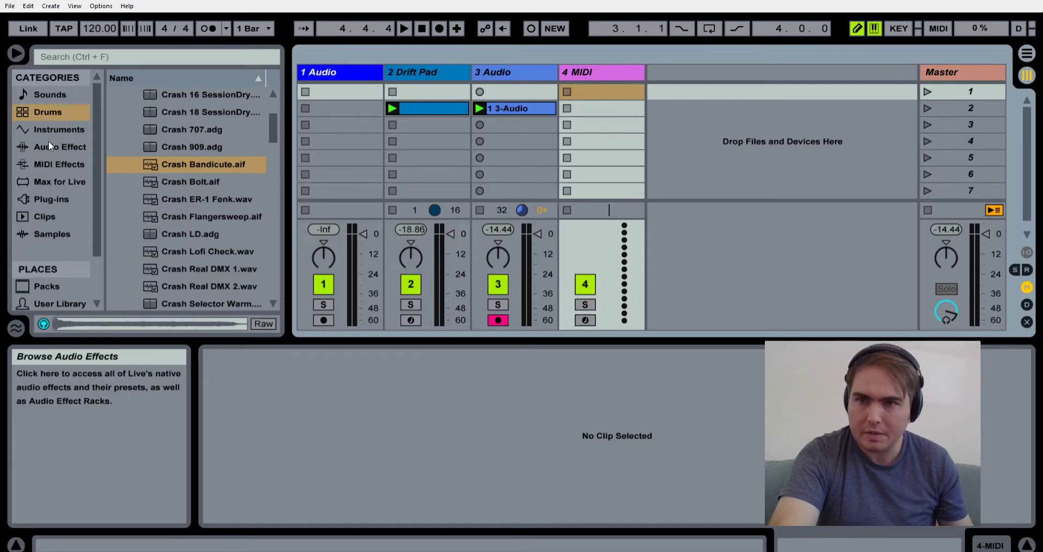
left_click(59, 129)
left_click_drag(157, 162, 587, 70)
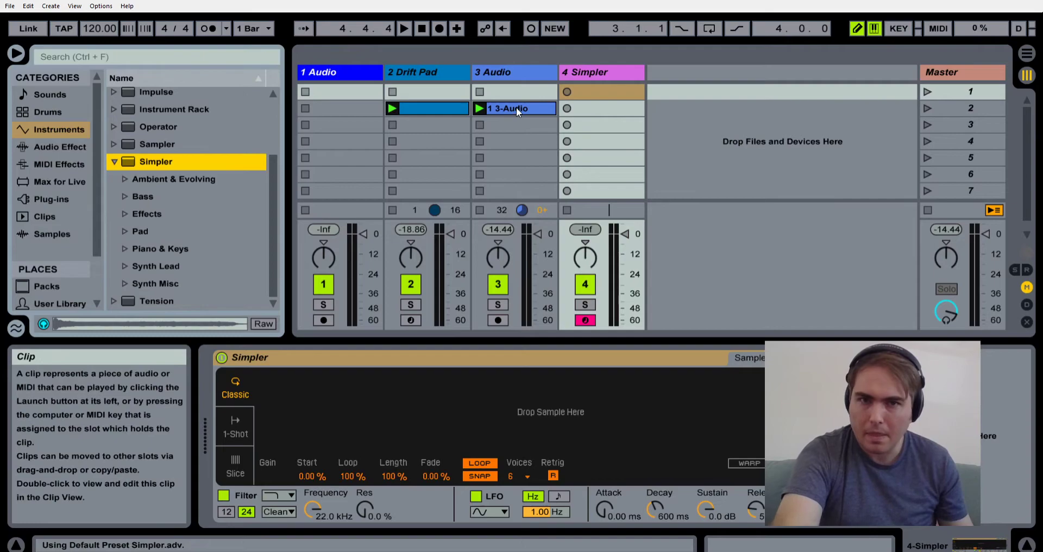
left_click_drag(516, 107, 491, 432)
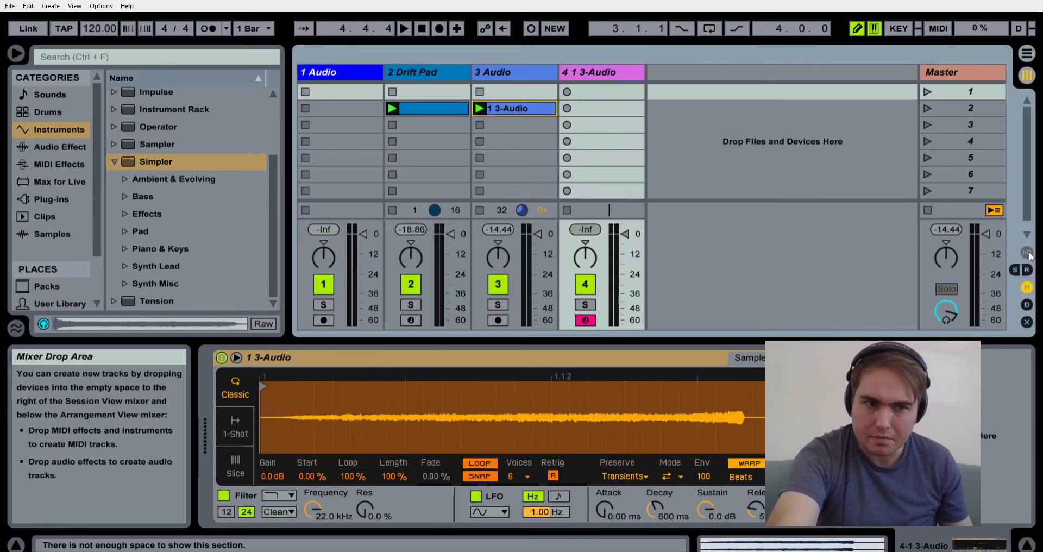
Step: Show the mixer together with the routing section, solo the new Simpler track, and set its monitoring to In
left_click(1027, 287)
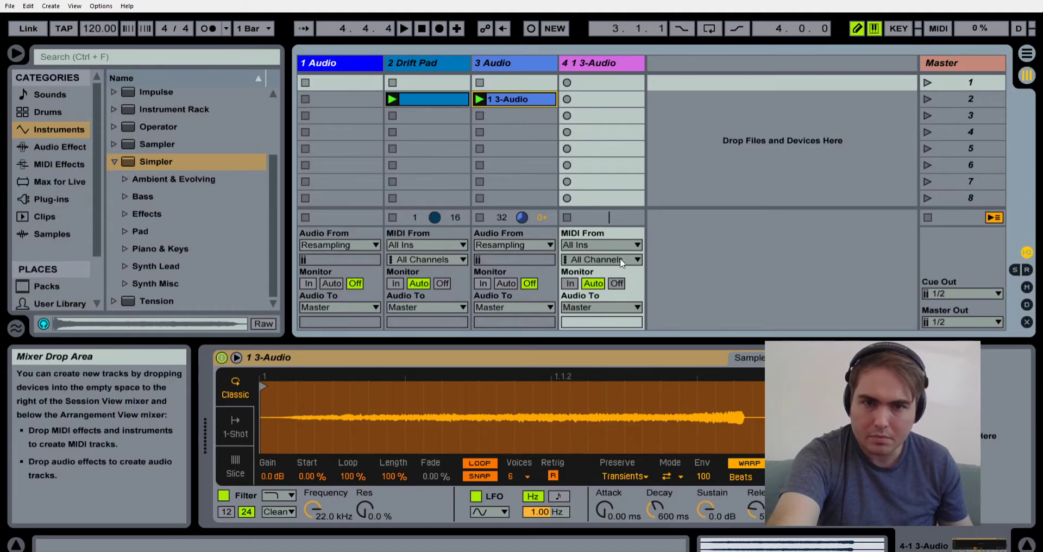
left_click(1026, 287)
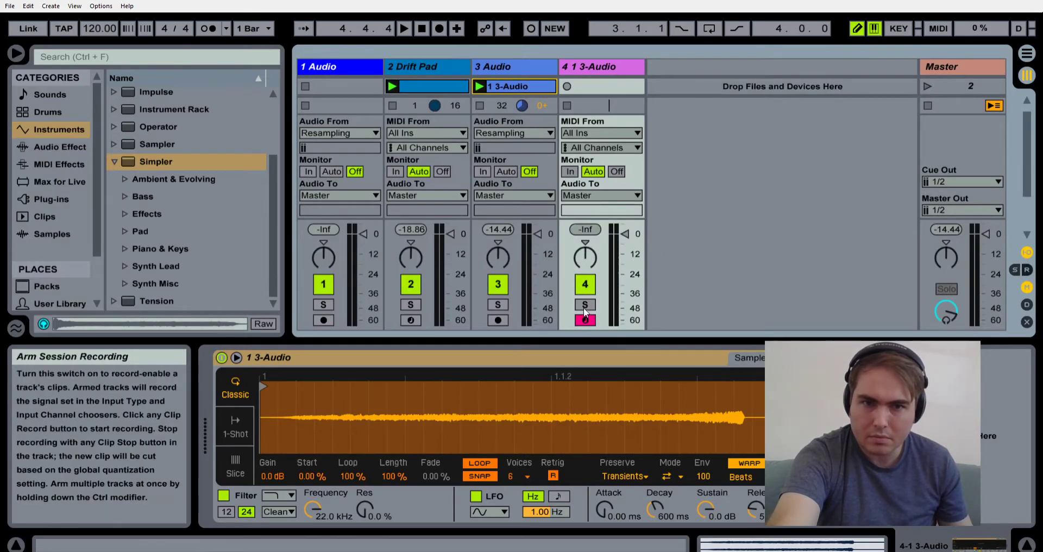
left_click(569, 171)
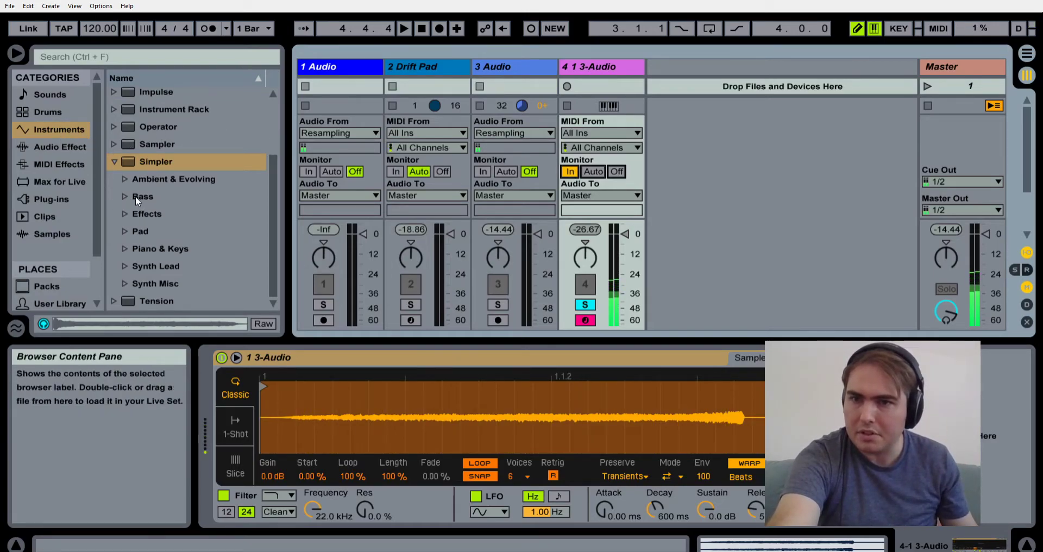
Step: Add a Utility audio effect after Simpler on the 1 3-Audio track
left_click(115, 158)
left_click(71, 146)
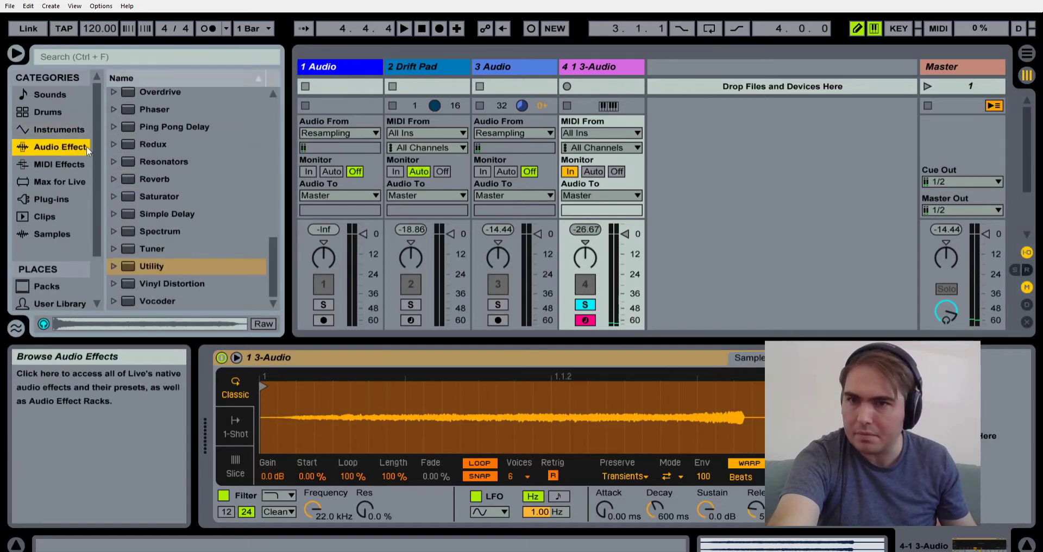
left_click(147, 262)
left_click_drag(149, 265, 885, 435)
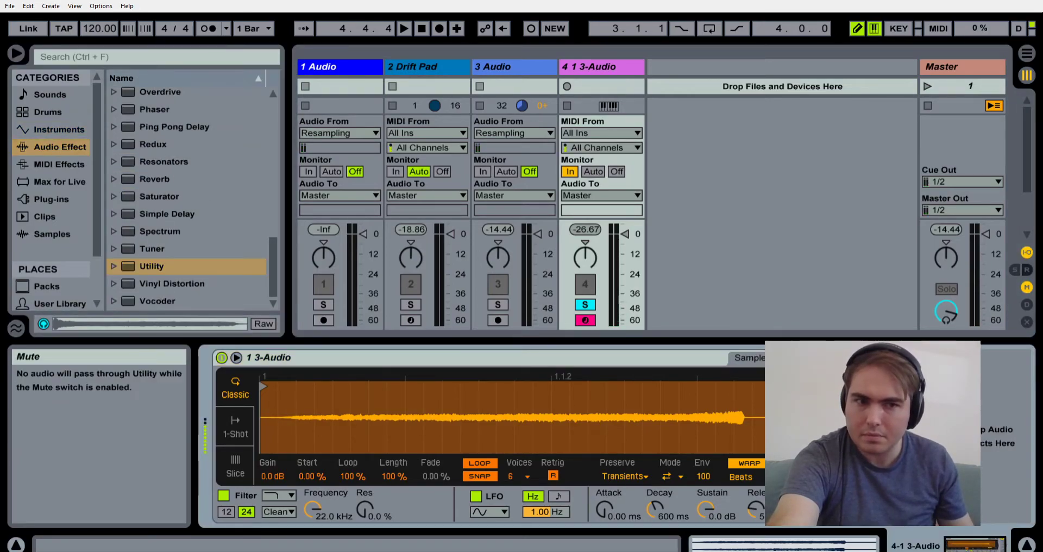
Step: While playing test notes, trim the sample's end before its loud tail and set the amp attack to 7.59 s and decay to 267 ms
key("a")
key("z")
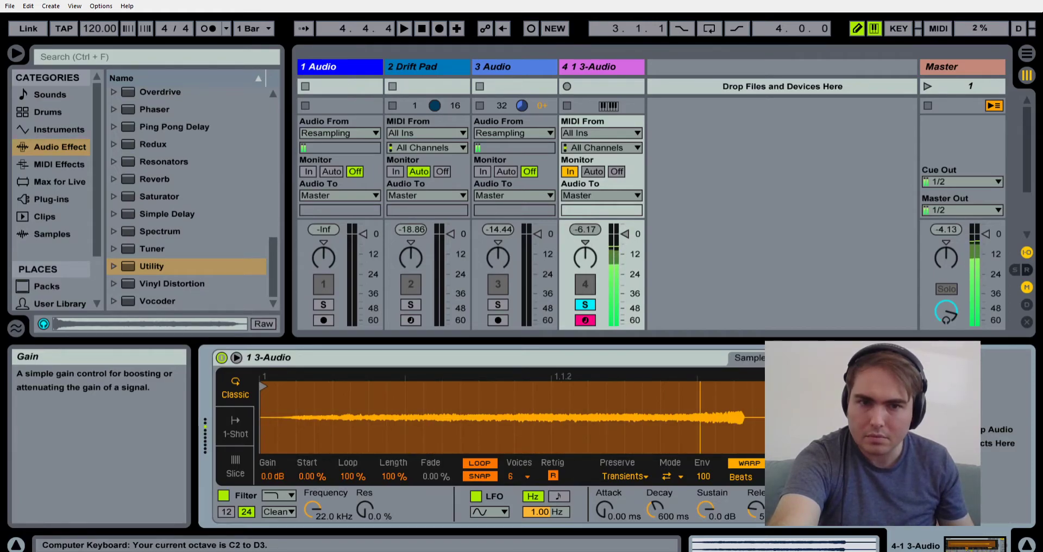
mouse_move(869, 425)
left_mouse_down()
mouse_move(328, 425)
mouse_move(624, 405)
mouse_move(686, 390)
left_mouse_up()
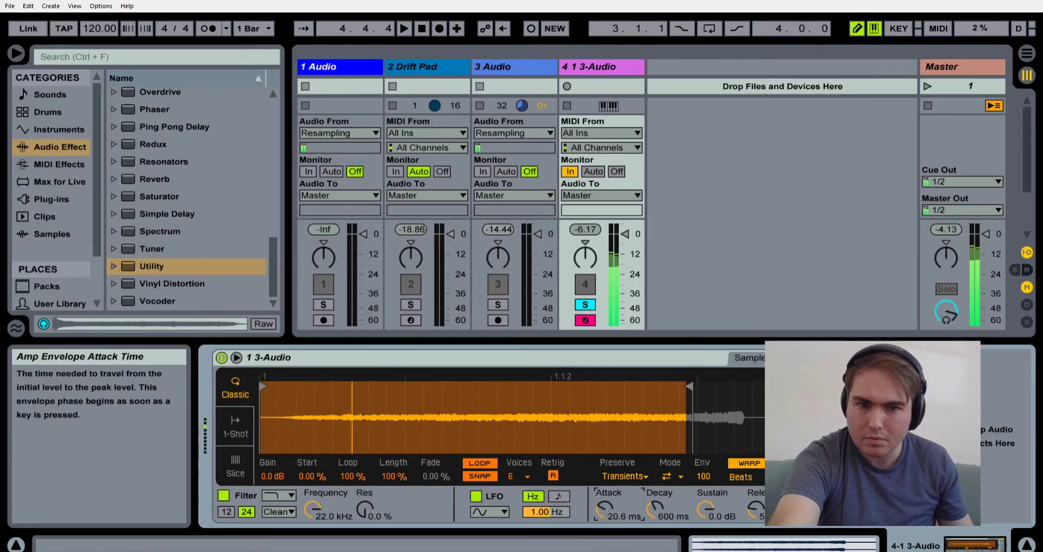
left_click_drag(657, 509, 658, 515)
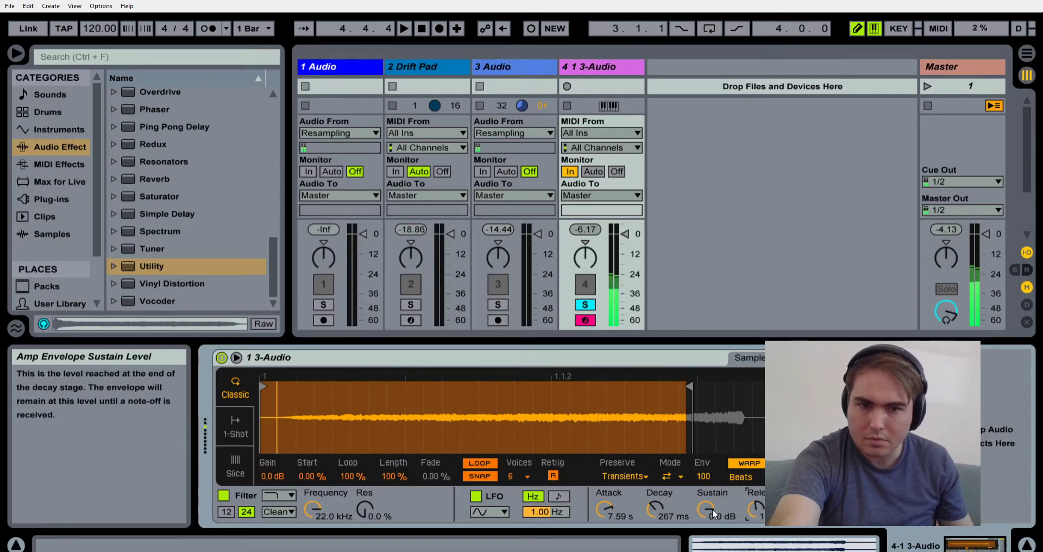
Step: Set Simpler's filter resonance to 107 % and cutoff to 1.30 kHz, and sync the LFO to tempo at 3/16
left_click_drag(312, 509, 312, 522)
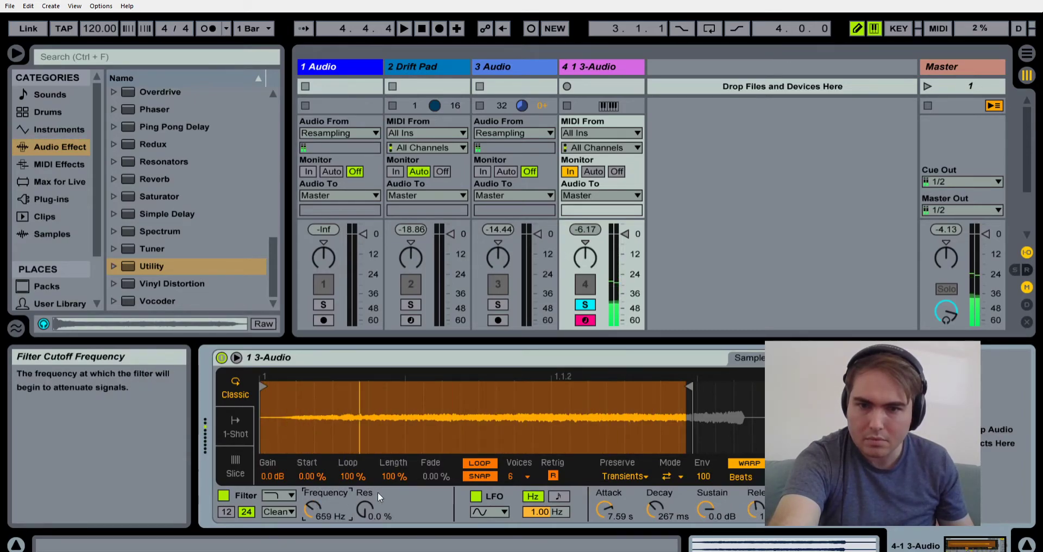
left_click_drag(378, 497, 379, 472)
left_click_drag(365, 509, 364, 507)
left_click(313, 509)
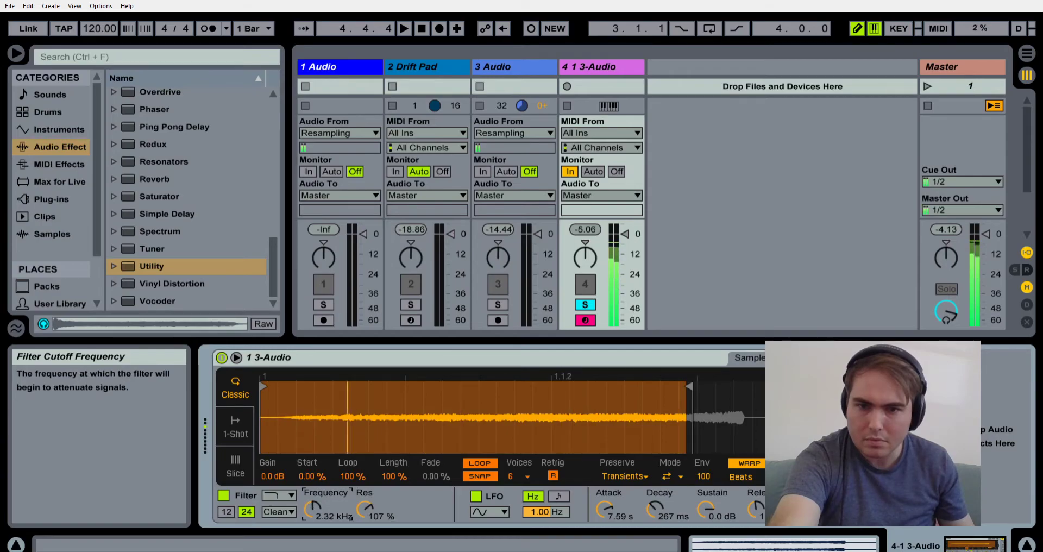
left_click_drag(546, 511, 546, 502)
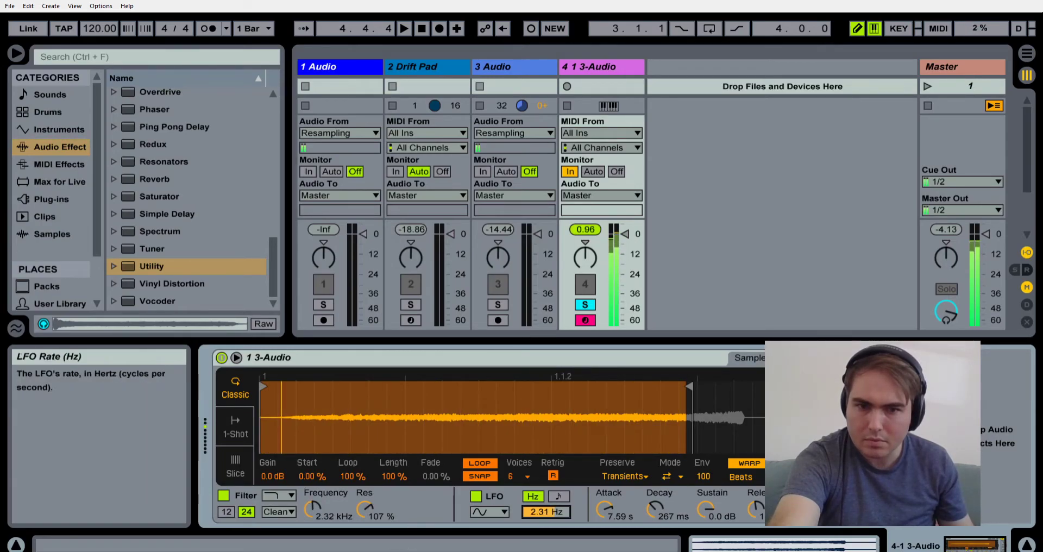
left_click(558, 496)
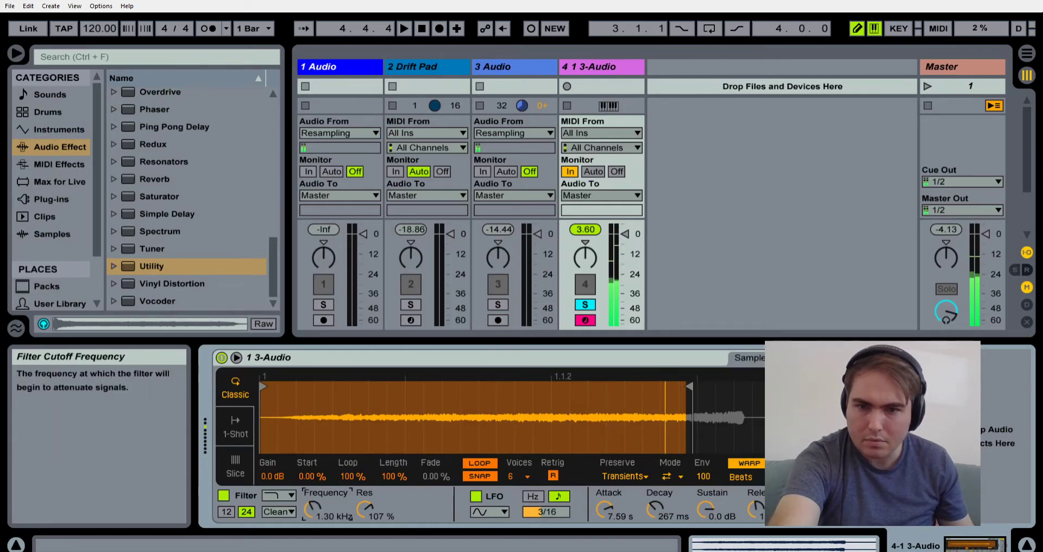
Step: Set Simpler's filter resonance to 98 % and its cutoff frequency to 2.32 kHz
left_click_drag(364, 509, 364, 511)
left_click(313, 509)
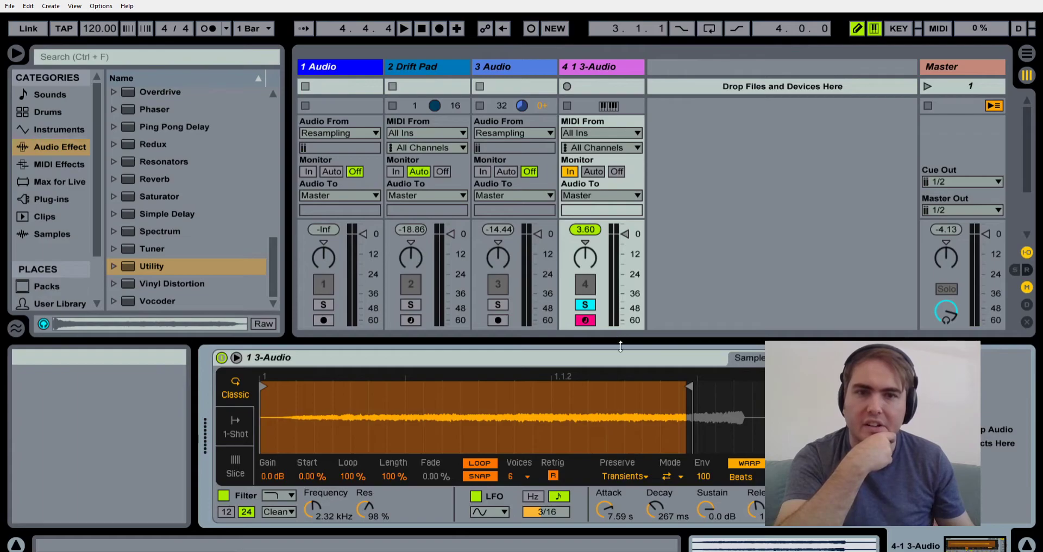
Step: Hide the mixer section and delete the 1 3-Audio Simpler device, the 3 Audio track and the Drift Pad track
left_click(1026, 289)
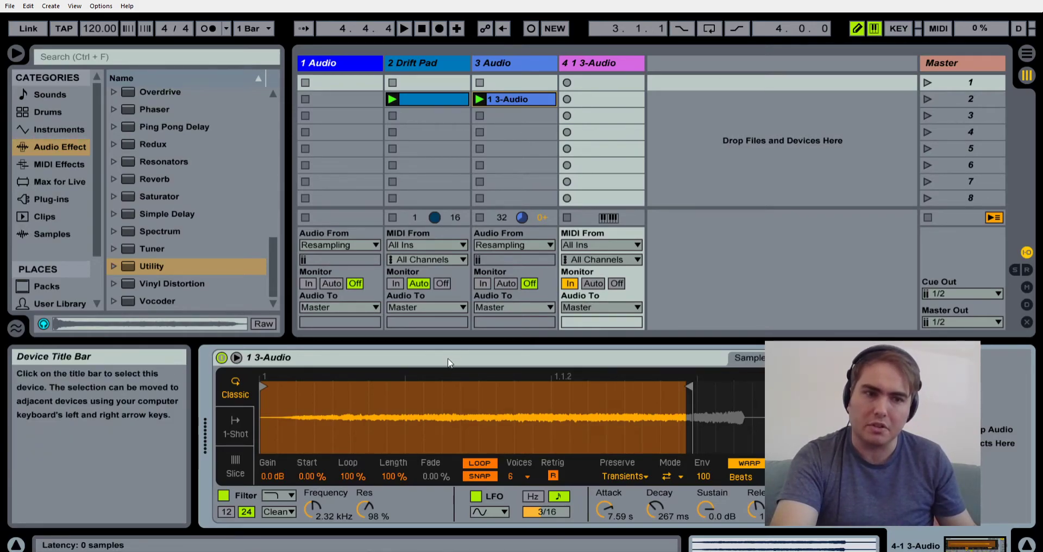
key("Delete")
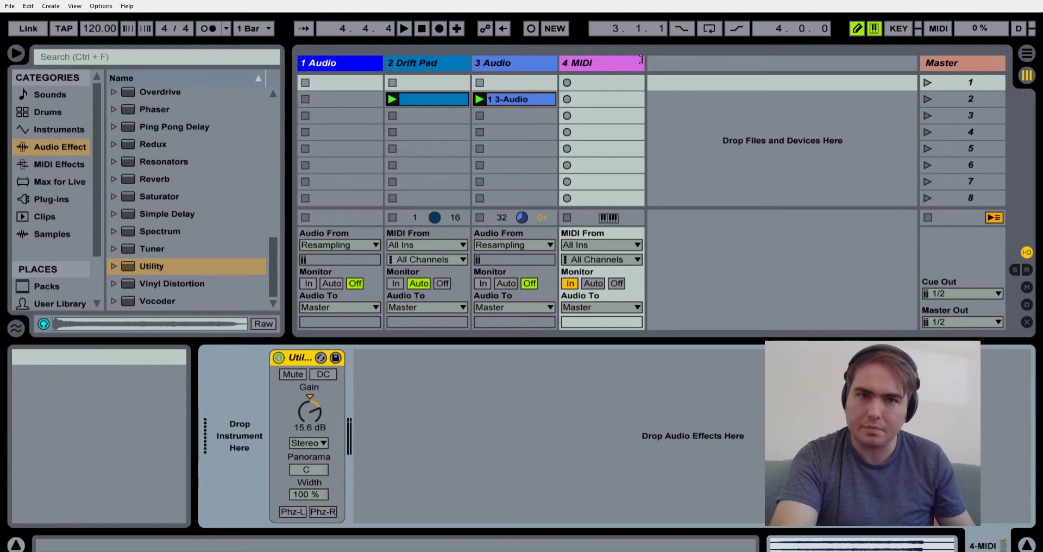
left_click(533, 57)
key("Delete")
left_click(431, 60)
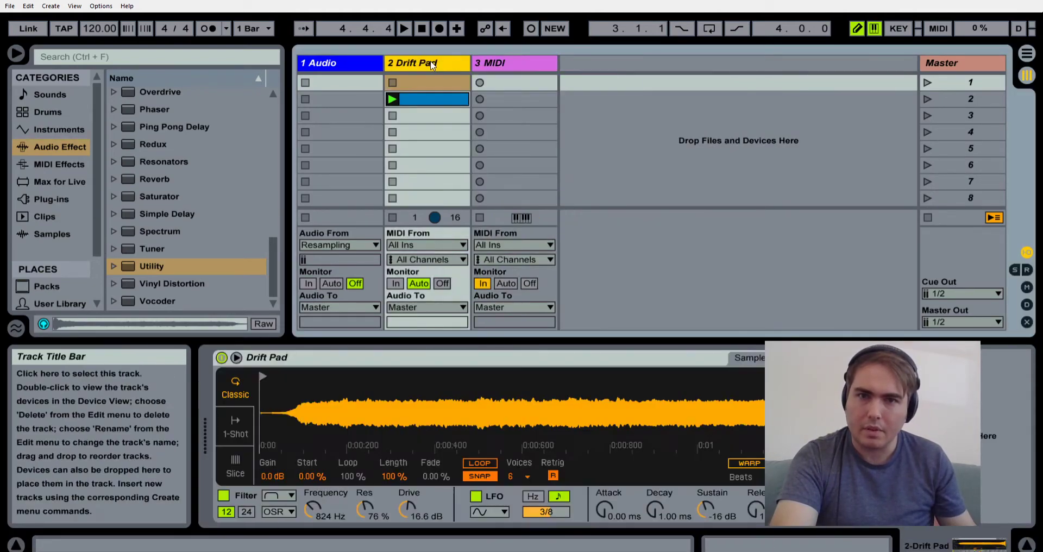
key("Delete")
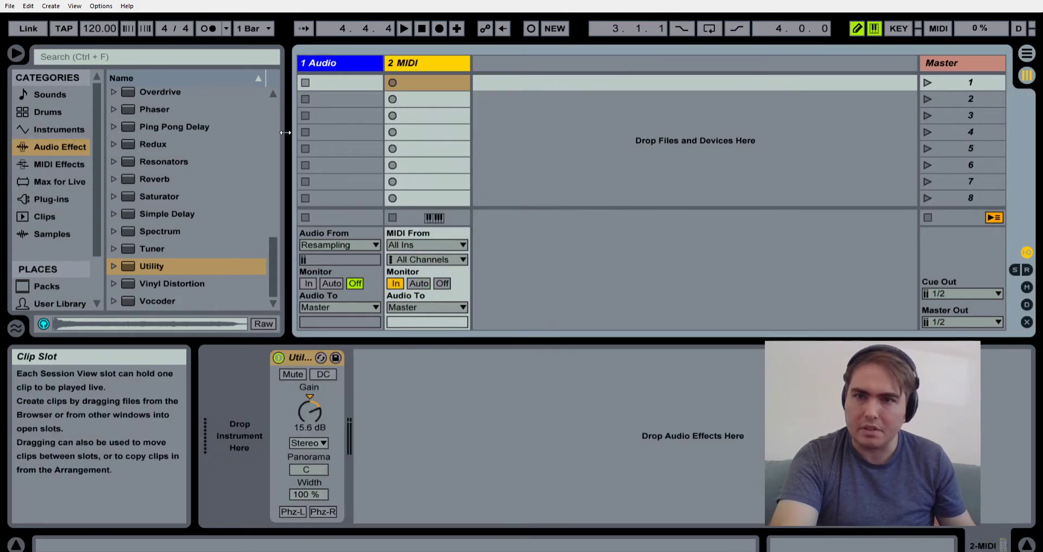
Step: Find the Kit-Core 707.adg drum kit in the browser's drum library and load it onto a new MIDI track
scroll(214, 195, "up", 8)
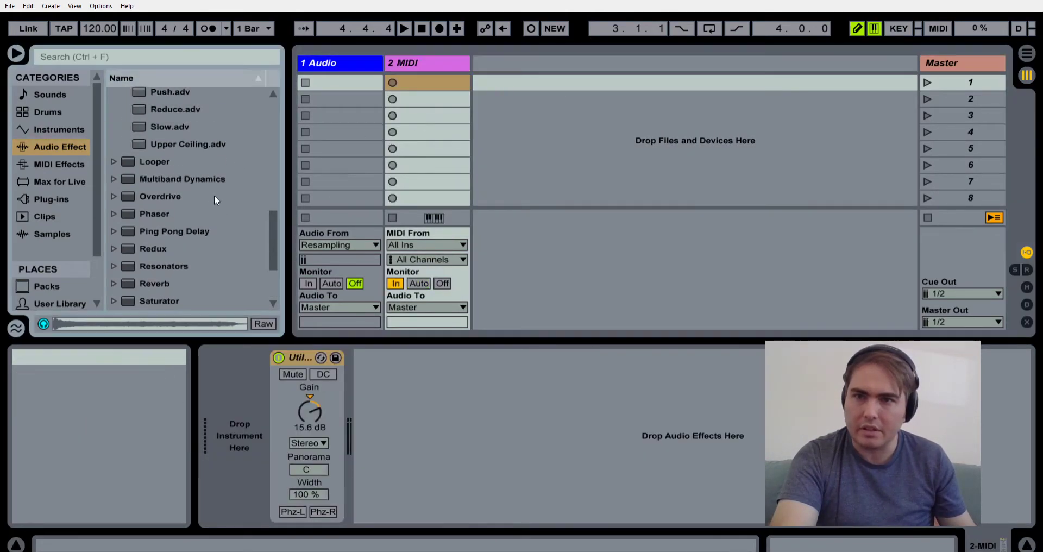
left_click(45, 126)
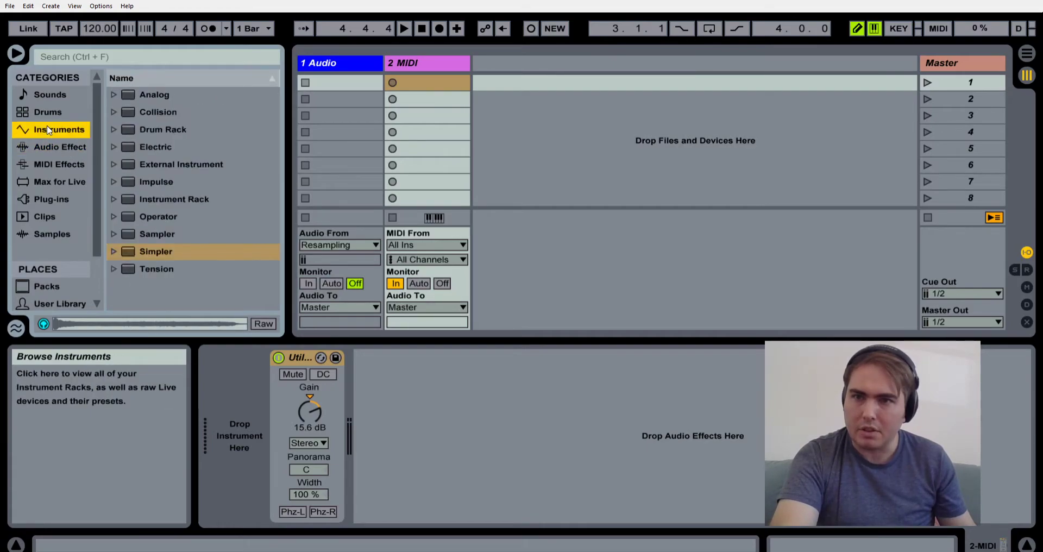
left_click(125, 129)
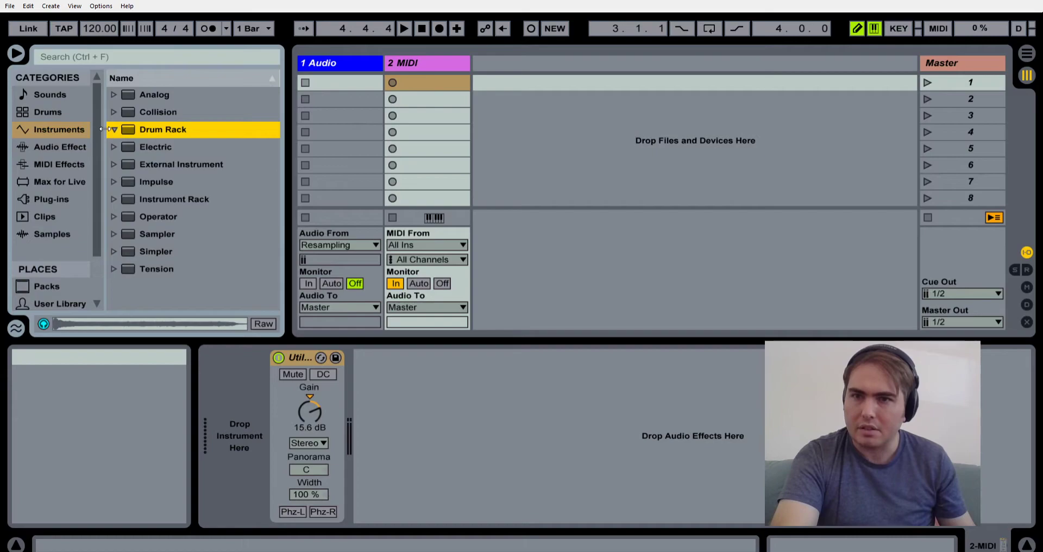
left_click(64, 113)
scroll(184, 202, "up", 2)
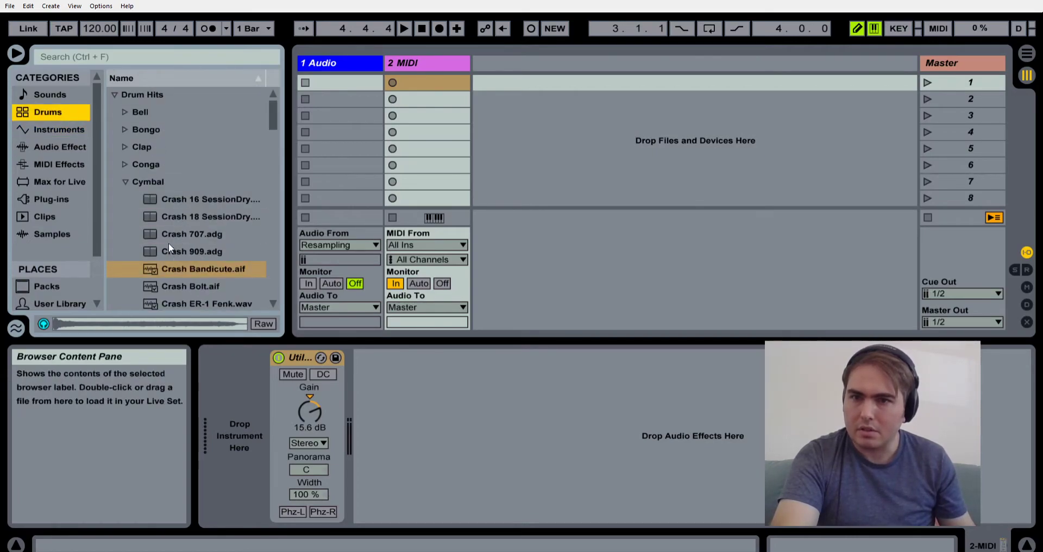
left_click_drag(169, 234, 493, 99)
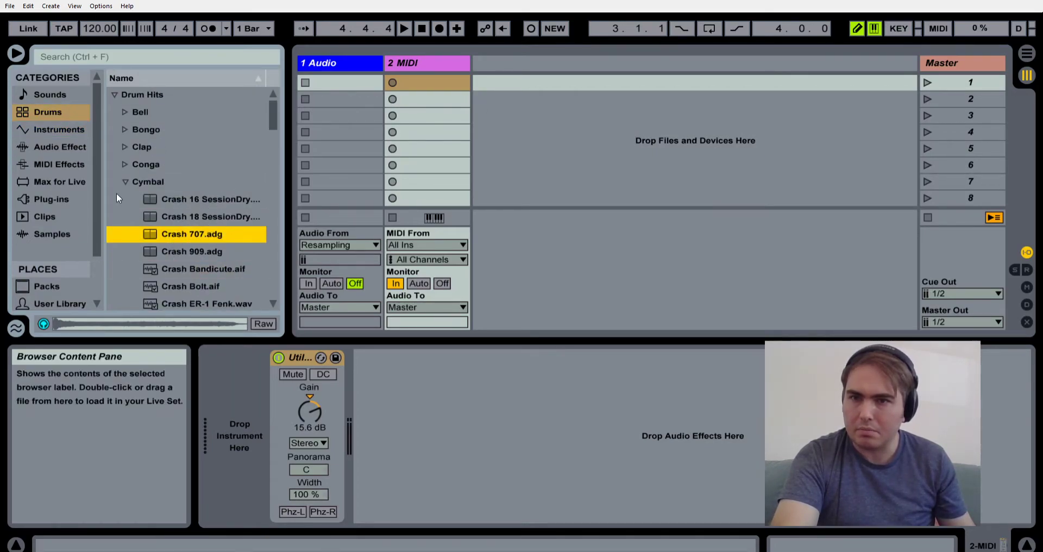
left_click(124, 182)
scroll(127, 179, "down", 1)
scroll(130, 170, "down", 7)
scroll(134, 174, "up", 2)
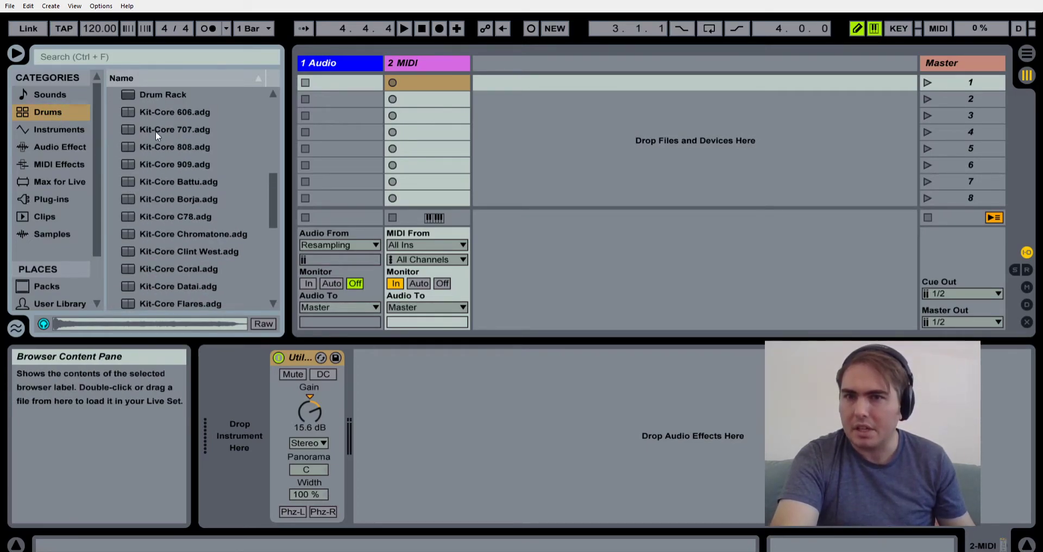
left_click_drag(155, 131, 459, 88)
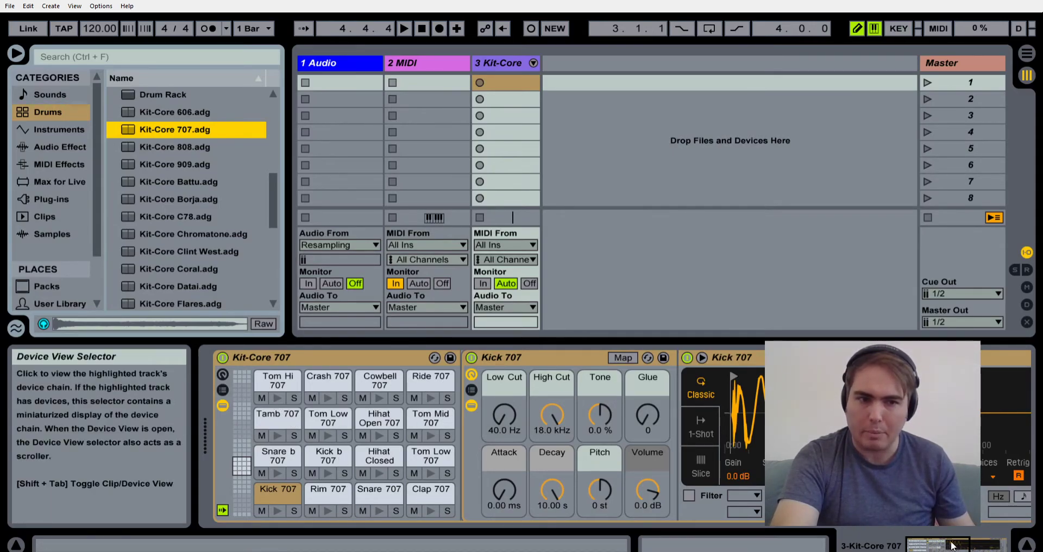
Step: Inspect the device chains behind the Rim, Snare, Clap, Tom Low and Hihat Closed pads of the Kit-Core 707 drum rack
left_click(986, 545)
left_click_drag(987, 545, 600, 534)
left_click(331, 495)
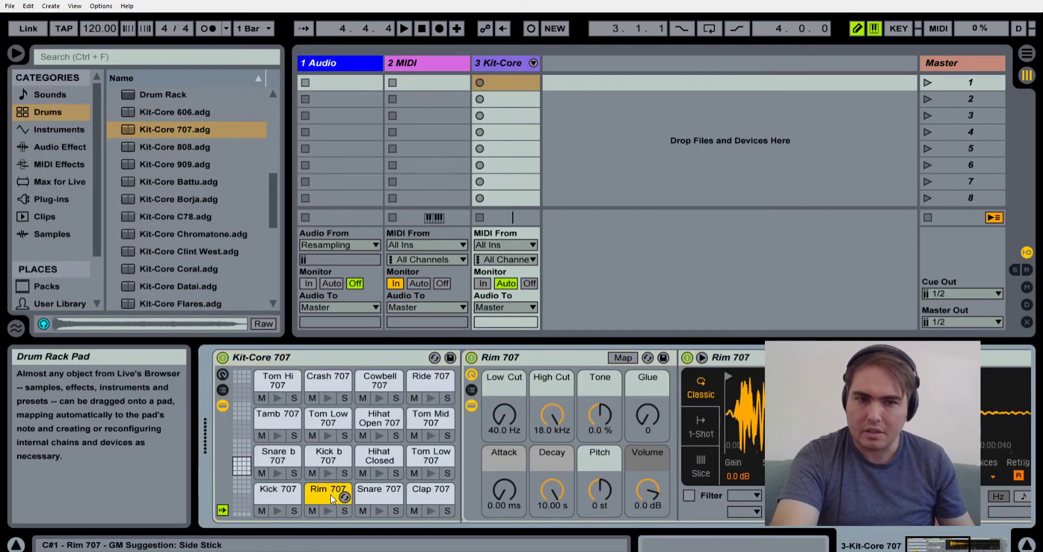
left_click(379, 494)
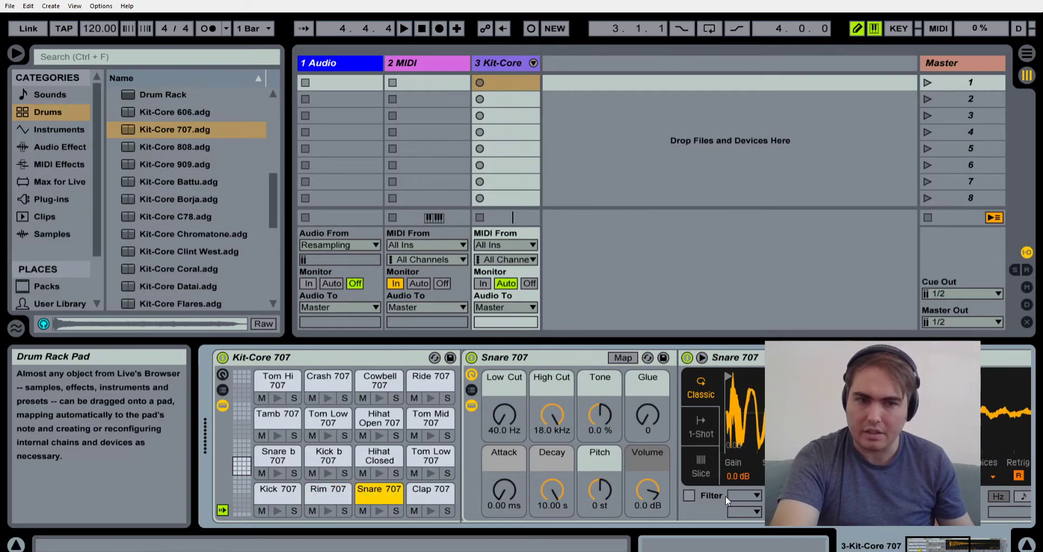
mouse_move(922, 543)
left_mouse_down()
mouse_move(945, 545)
mouse_move(918, 543)
left_mouse_up()
left_click(422, 501)
left_click(430, 455)
left_click(379, 457)
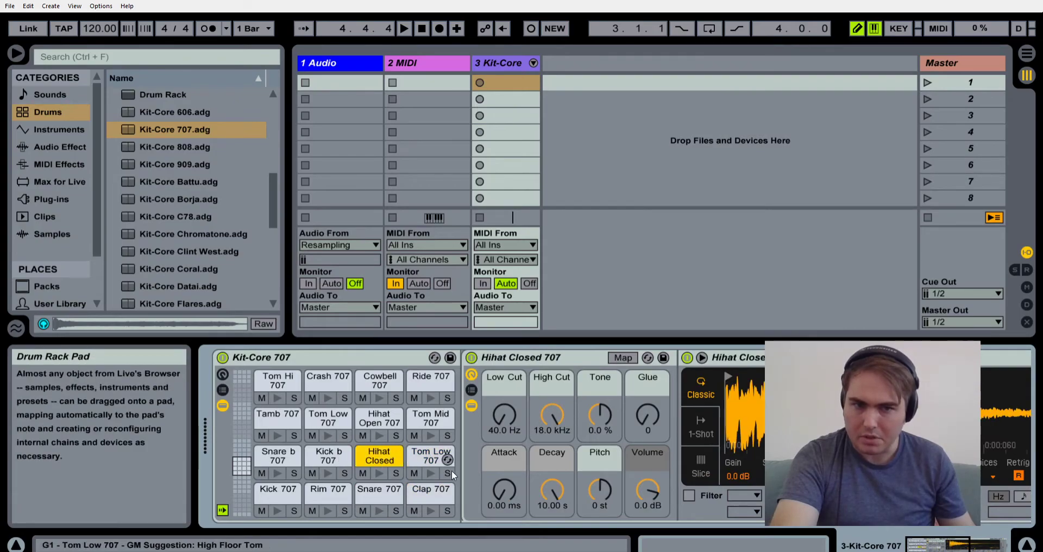
left_click(814, 357)
left_click_drag(943, 546, 905, 535)
Step: Go through the Tom Mid, Tom Low, Clap, Snare, Rim and Kick pads of the drum rack and compare their devices
left_click(431, 418)
left_click(431, 455)
left_click(429, 490)
left_click(375, 491)
left_click(326, 490)
left_click(286, 492)
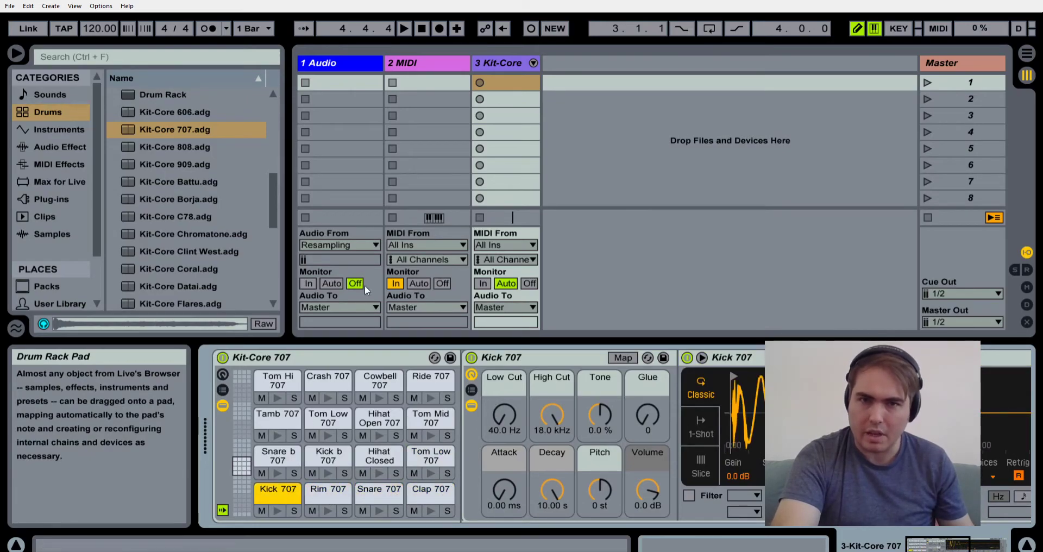
Step: Create a MIDI clip in the Kit-Core track's first slot with a kick on beat 1 and claps on beats 1.2 and 1.4
double_click(502, 83)
scroll(543, 447, "down", 5)
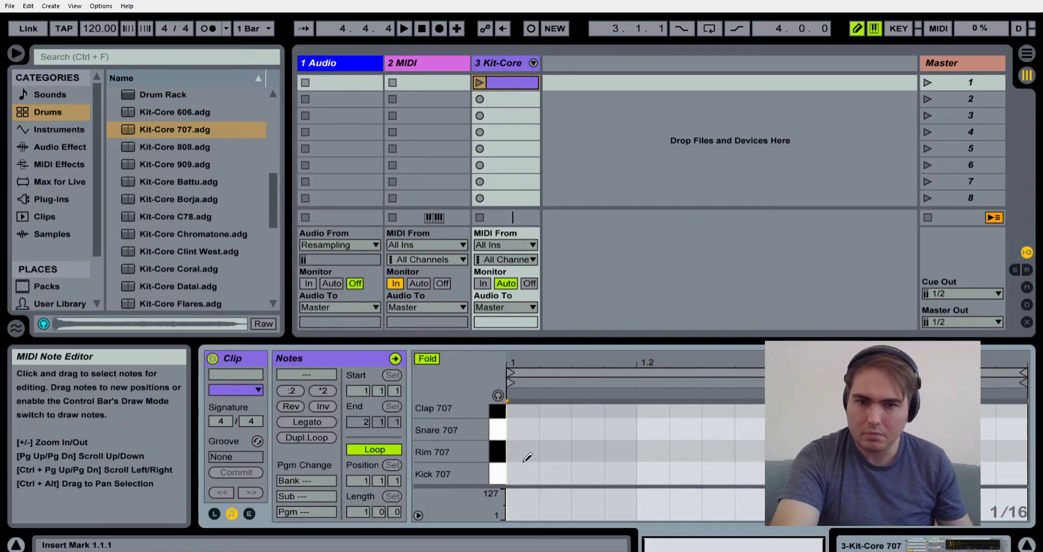
left_click(519, 475)
scroll(578, 474, "up", 1)
scroll(581, 470, "down", 1)
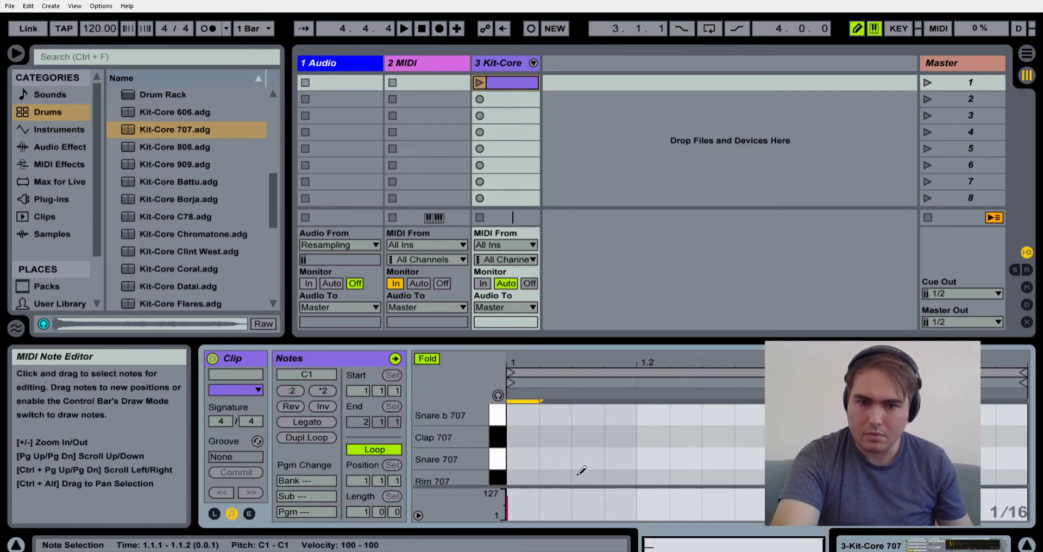
left_click(638, 432)
scroll(649, 447, "down", 1)
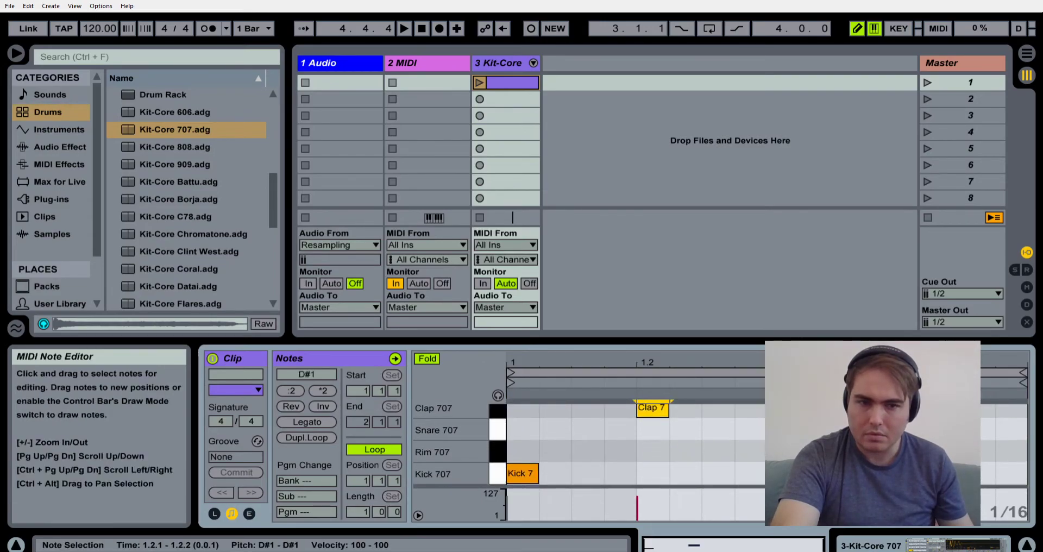
scroll(782, 469, "up", 1)
left_click(906, 435)
scroll(587, 431, "up", 3)
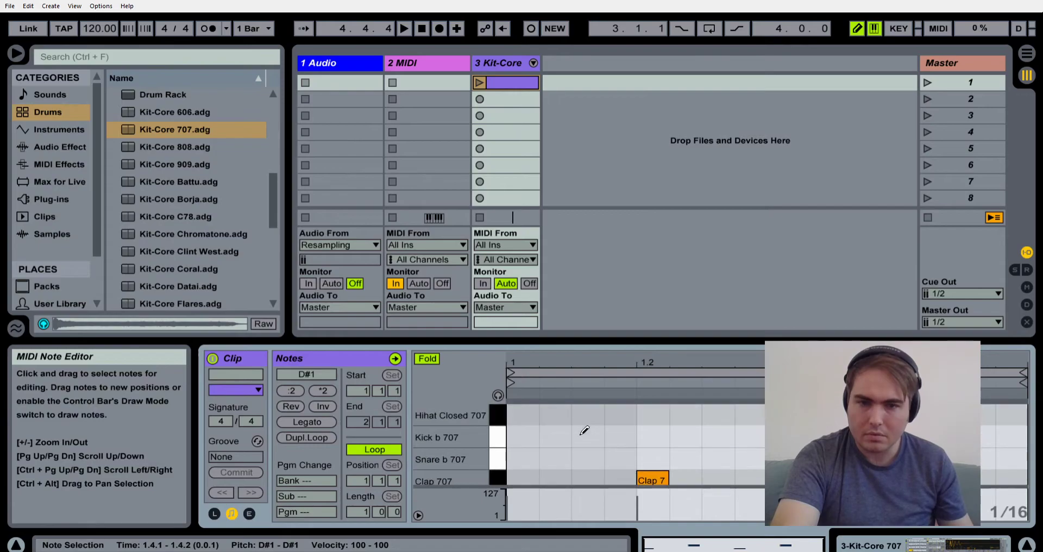
Step: Draw Hihat Closed 707 notes on every sixteenth across the whole bar of the clip
left_click_drag(530, 434, 924, 436)
left_click_drag(987, 428, 1002, 435)
scroll(589, 420, "up", 2)
scroll(590, 421, "down", 1)
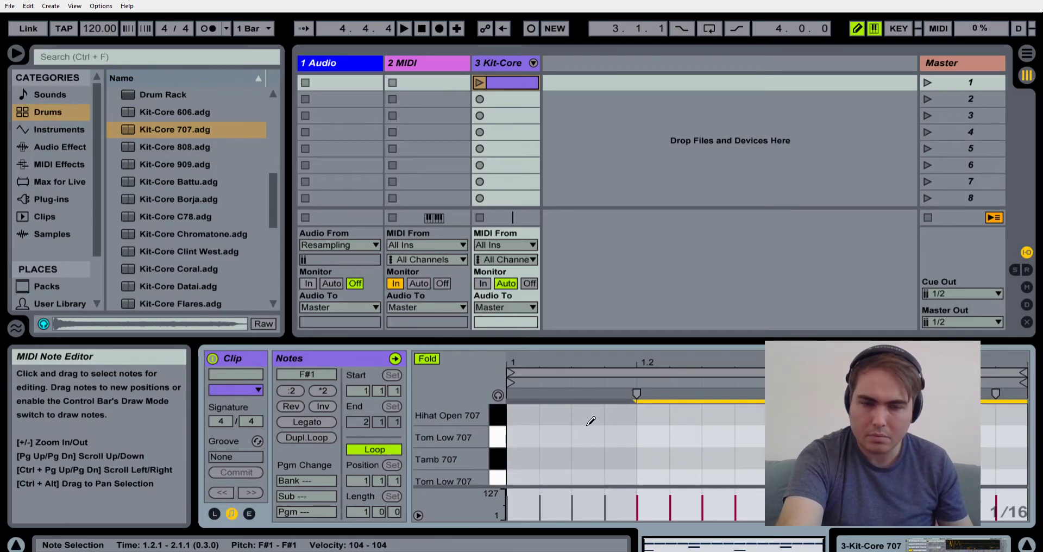
Step: While playing the drum clip, show the mixer instead of the routing section, solo the Kit-Core track and lower its volume to just below -6 dB
left_click(480, 83)
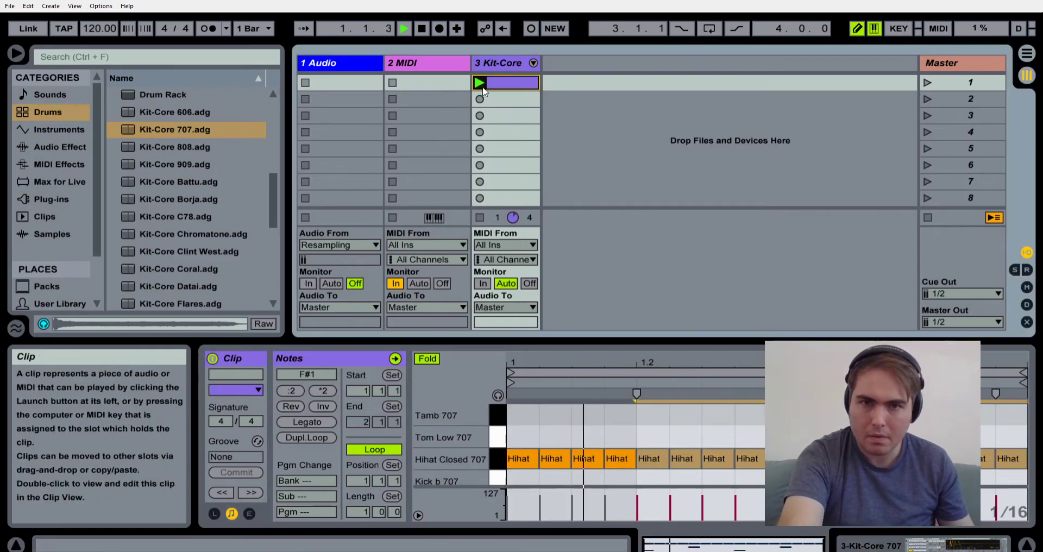
left_click(1026, 253)
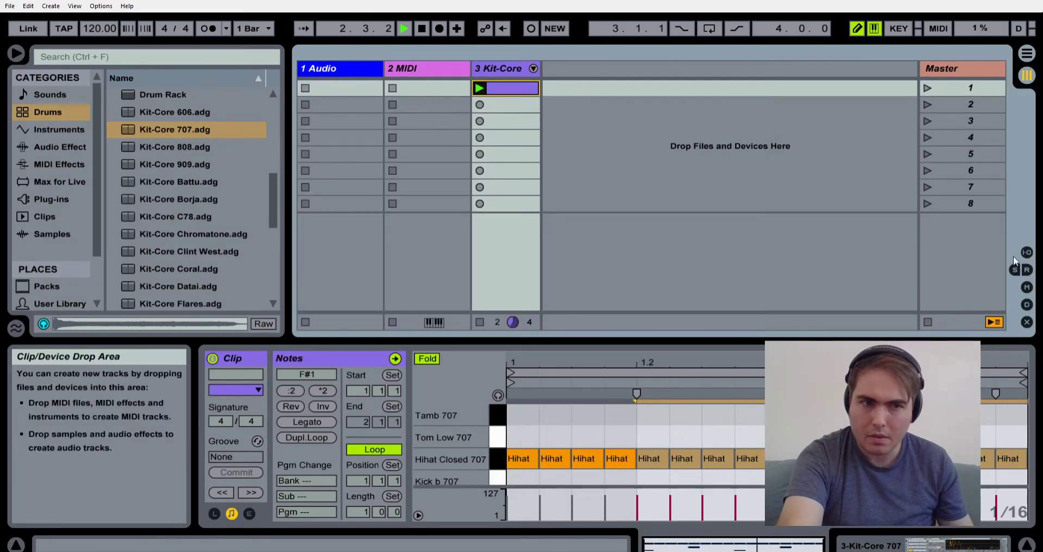
left_click(1025, 287)
left_click(490, 305)
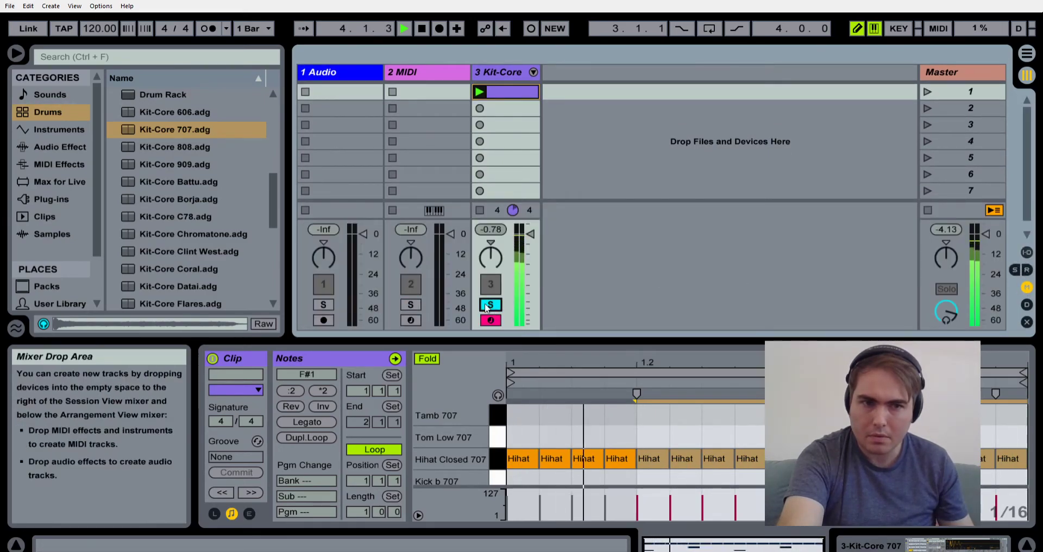
left_click_drag(530, 234, 530, 247)
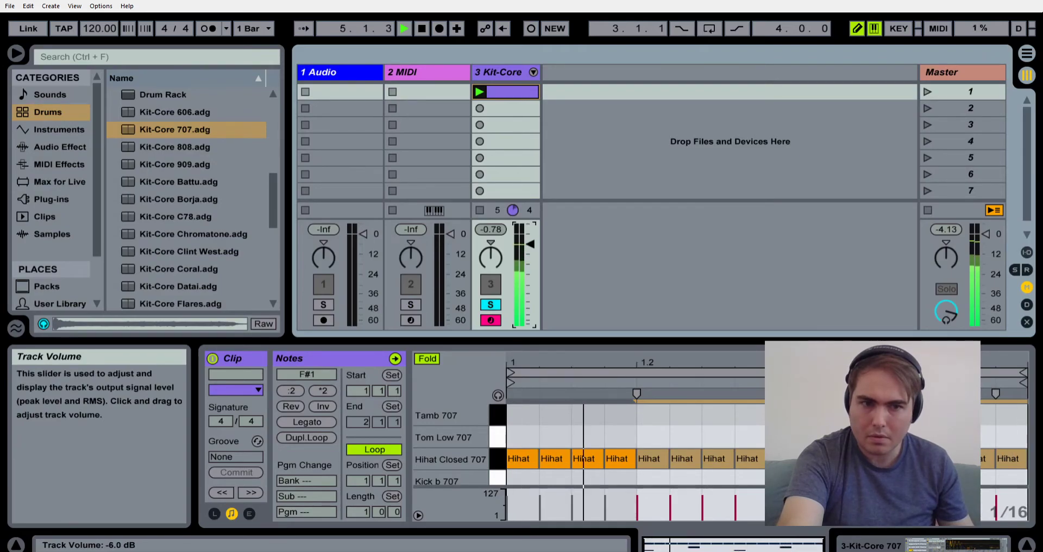
key("space")
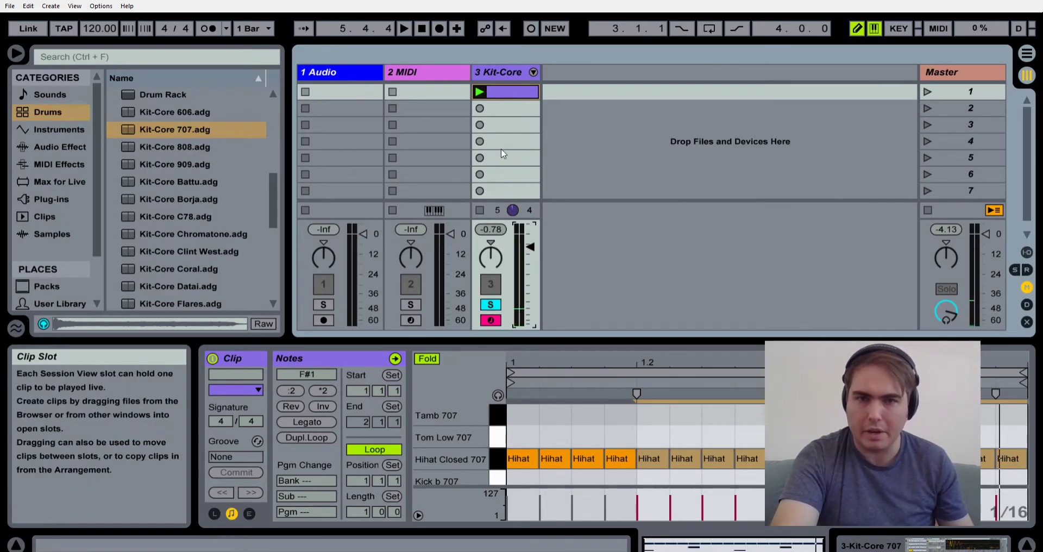
Step: Show the Kit-Core 707 drum rack again and search the sample library for "fx"
double_click(493, 90)
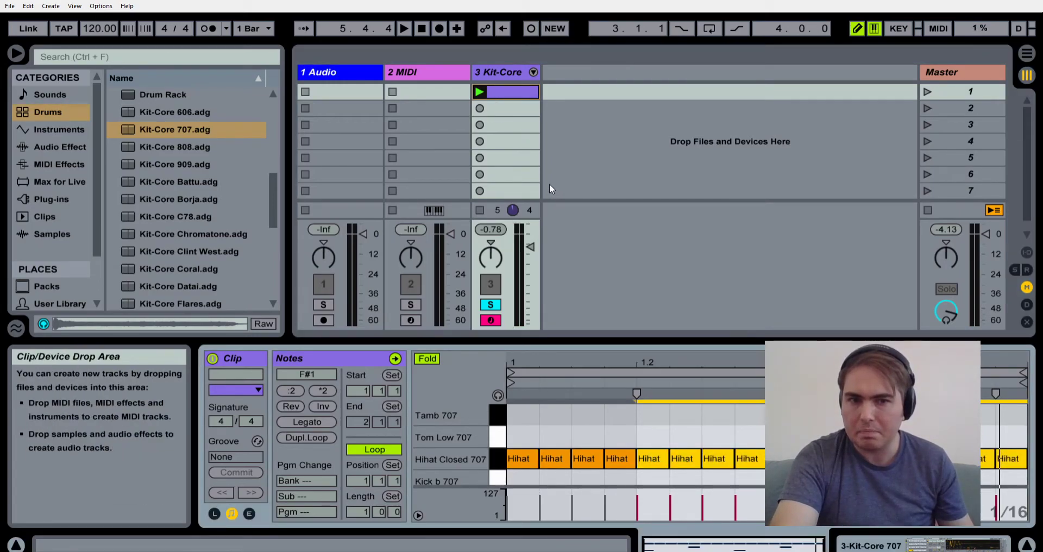
left_click(922, 545)
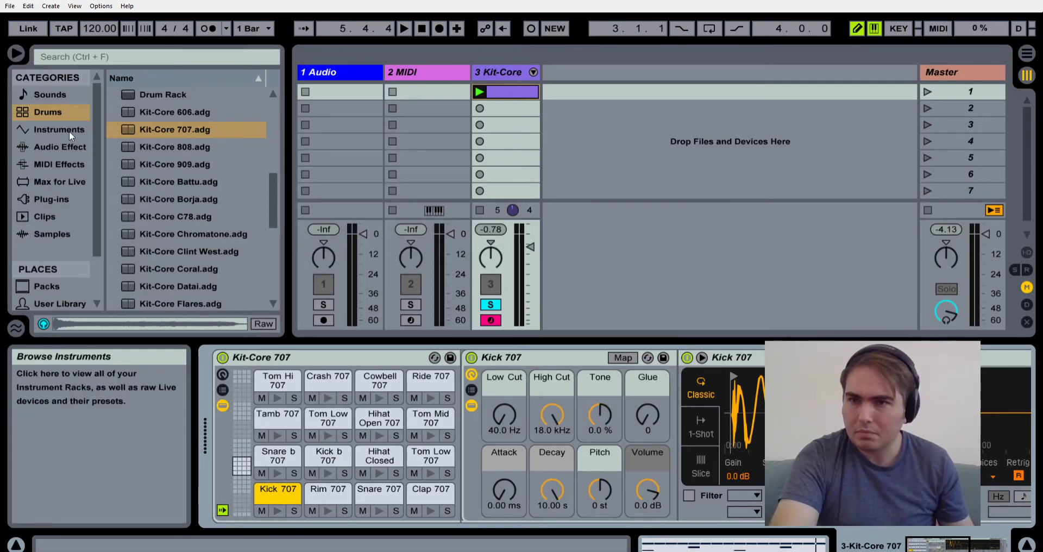
left_click(41, 234)
scroll(187, 237, "up", 6)
scroll(188, 237, "up", 5)
left_click_drag(276, 236, 259, 251)
left_click(159, 135)
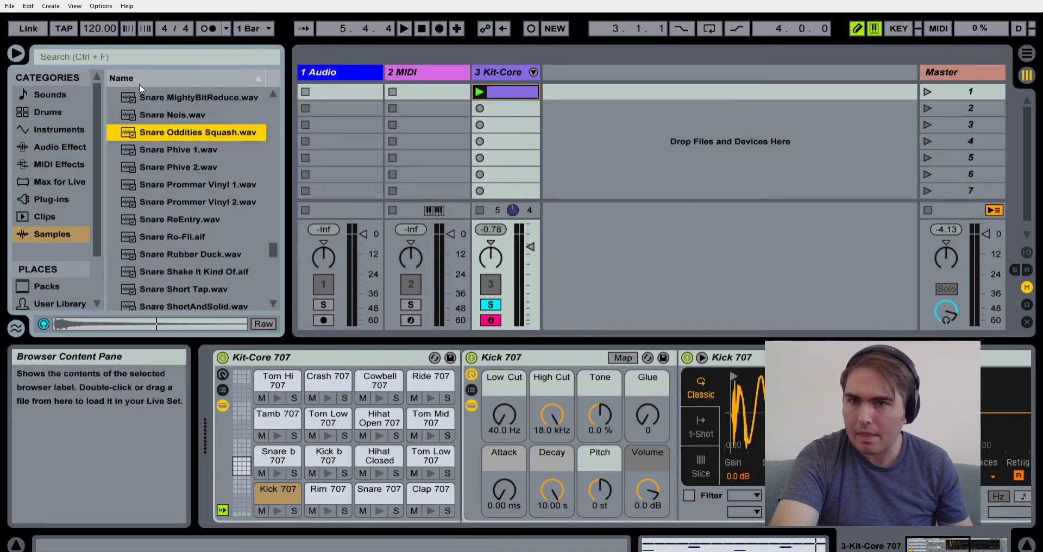
left_click(126, 57)
type("fx")
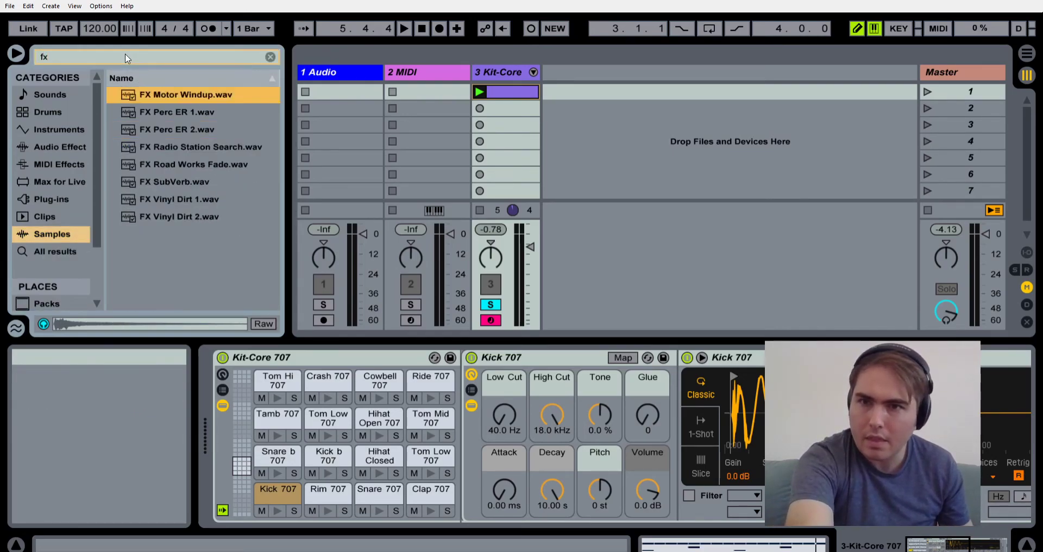
Step: Replace the Tom Hi 707 pad's sound with the FX Motor Windup.wav sample
left_click(166, 112)
left_click(162, 102)
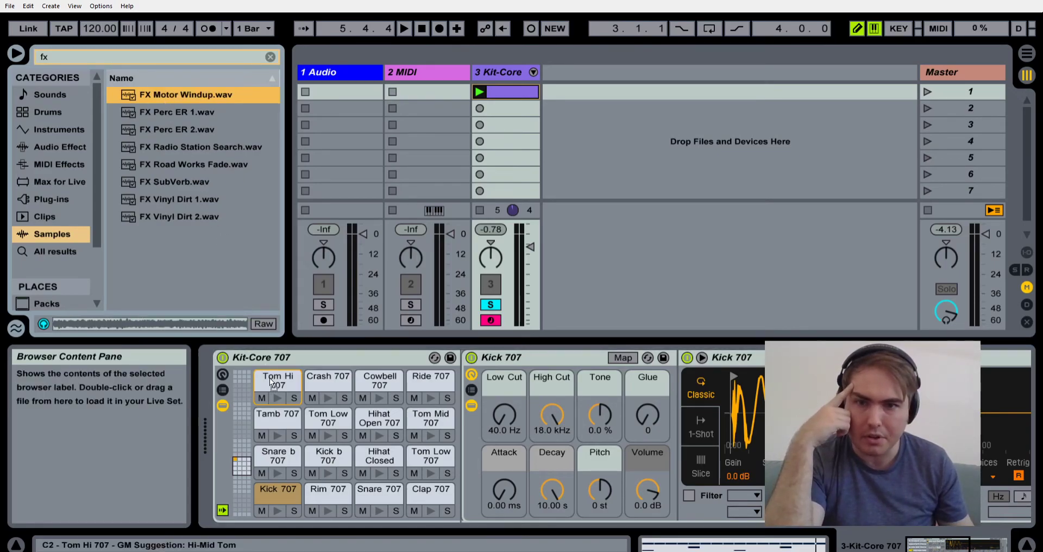
left_click_drag(269, 379, 275, 383)
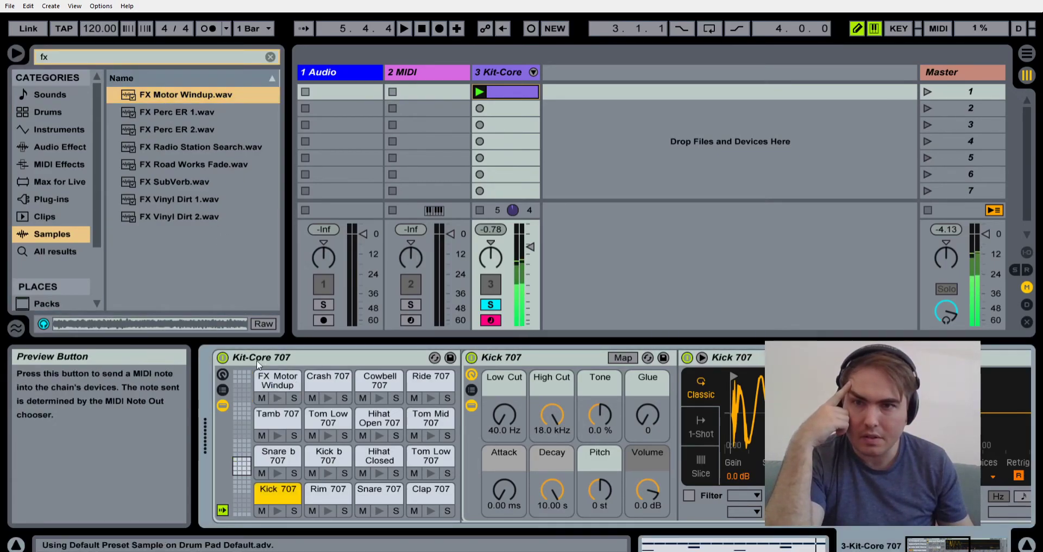
Step: Replace the Crash 707 pad with FX Radio Station Search.wav and the Cowbell 707 pad with FX Road Works Fade.wav, and audition the latter
left_click(168, 116)
left_click(175, 148)
left_click_drag(176, 148, 321, 382)
left_click_drag(173, 165, 379, 381)
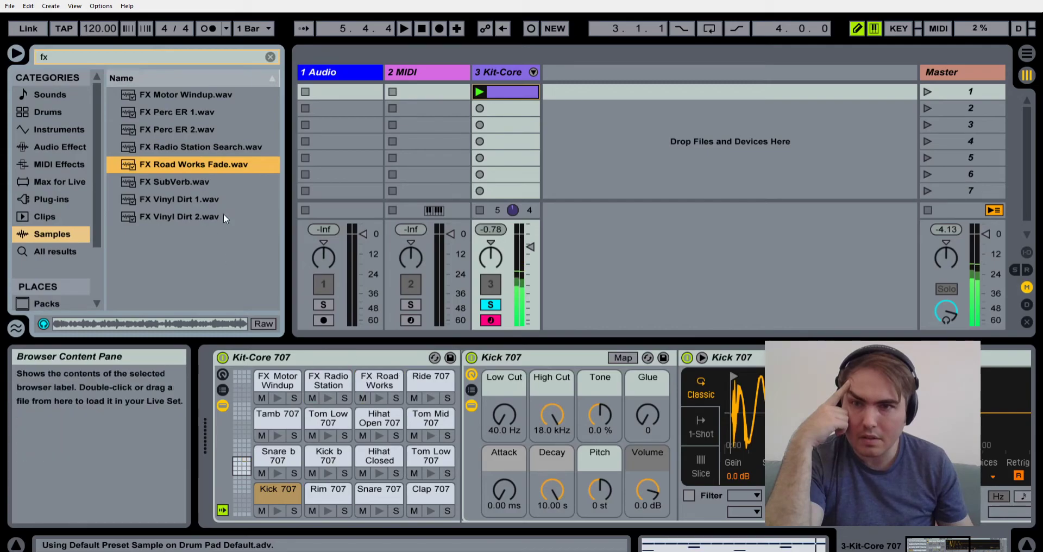
left_click(379, 398)
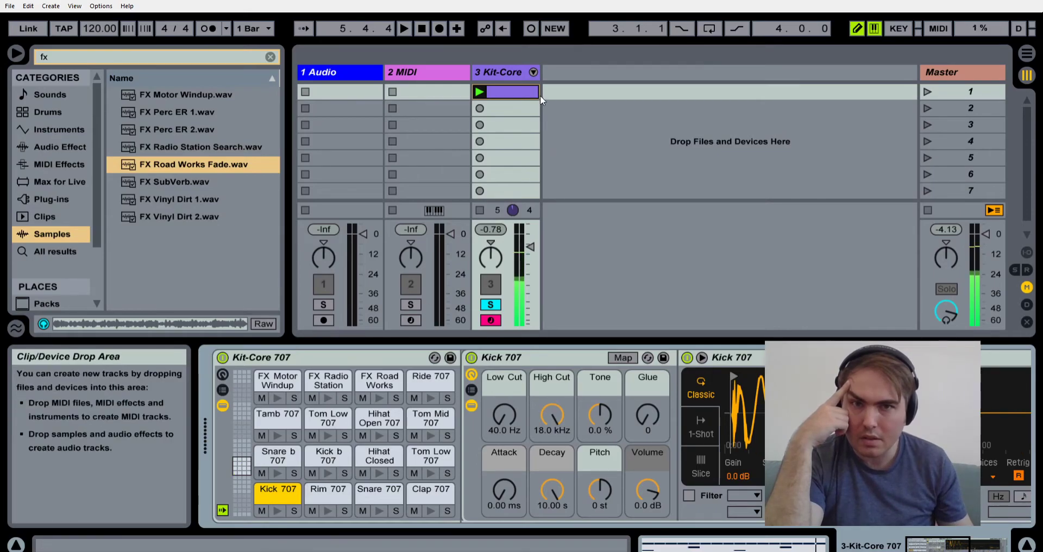
Step: Delete the drum clip from the first slot of the Kit-Core track
left_click(525, 92)
key("Delete")
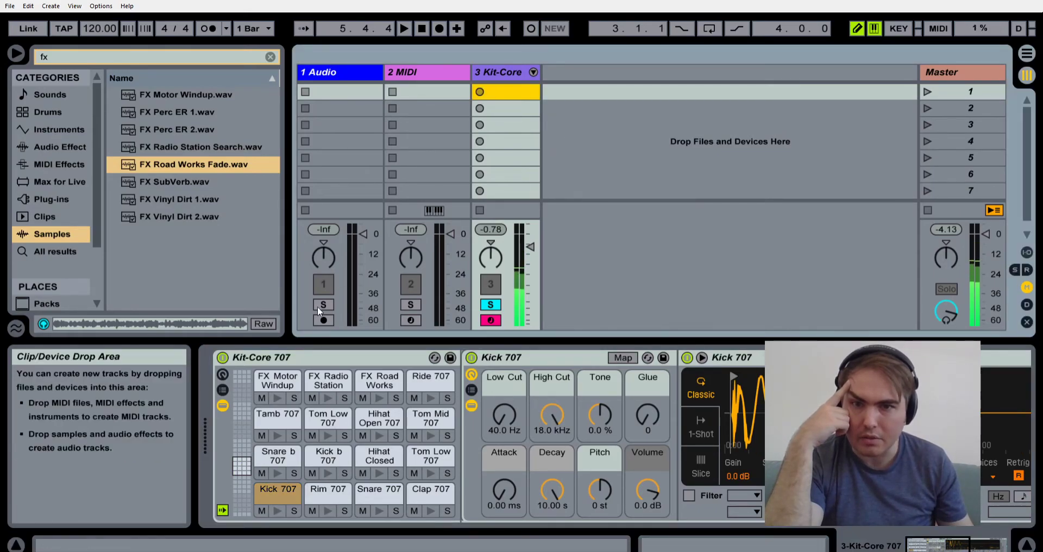
Step: Create an empty MIDI clip in the Kit-Core track's first slot, bring the drum rack back into view and stop playback
left_click(275, 388)
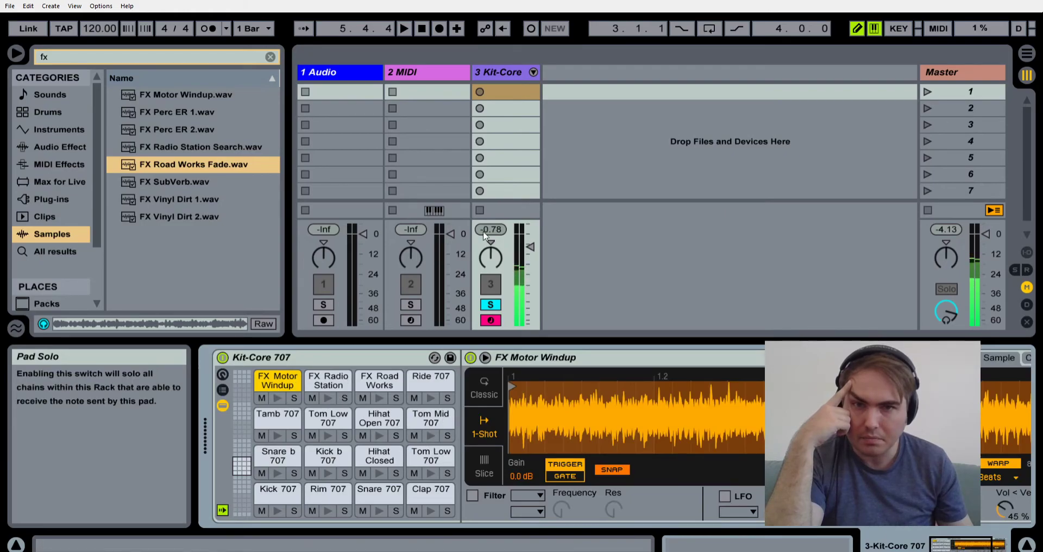
double_click(505, 92)
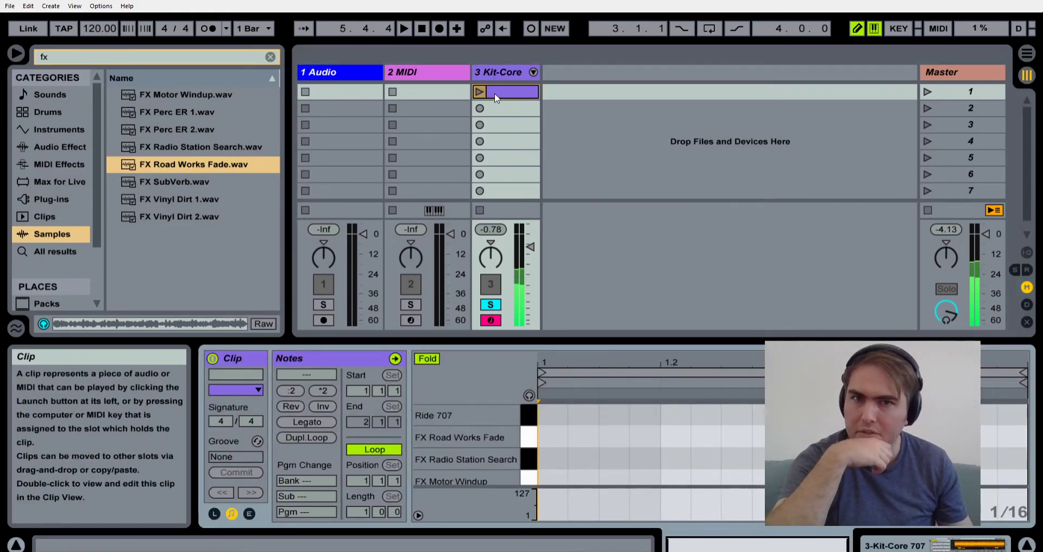
left_click(493, 73)
left_click(421, 30)
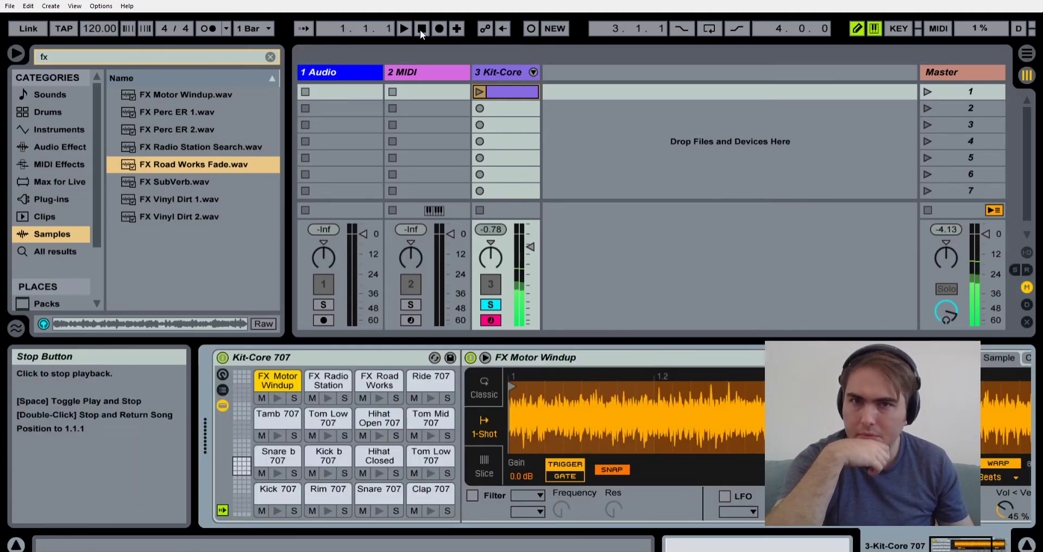
Step: Inspect the waveforms of the FX Road Works and FX Radio Station pads and audition the FX Radio Station sample
left_click(380, 383)
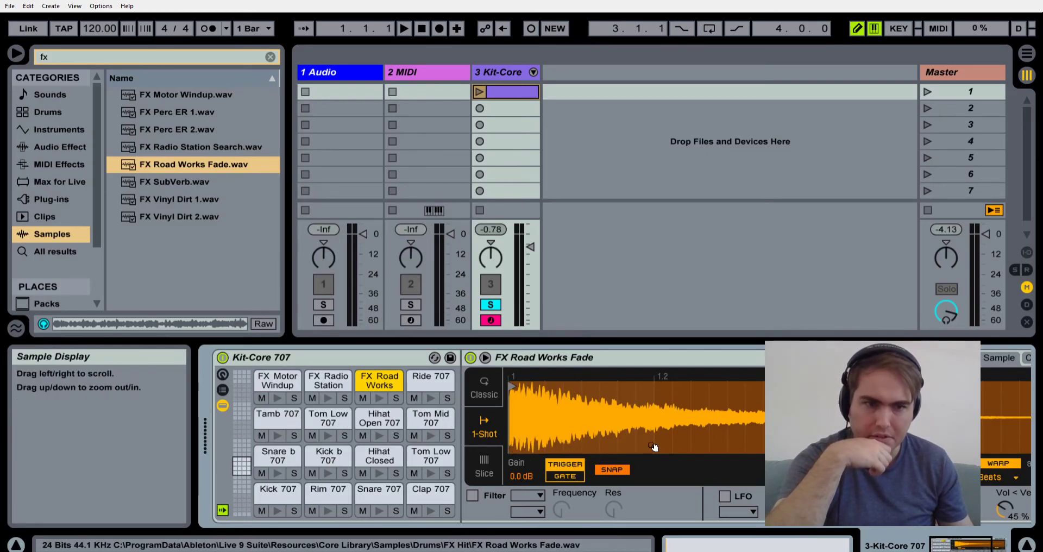
mouse_move(968, 547)
left_mouse_down()
mouse_move(990, 547)
mouse_move(968, 547)
left_mouse_up()
left_click(317, 383)
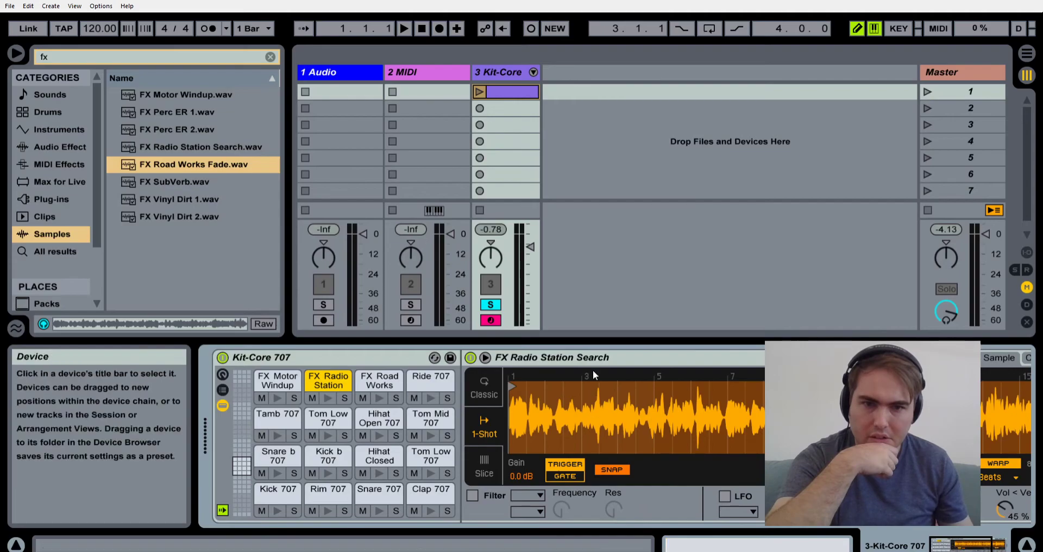
left_click(325, 399)
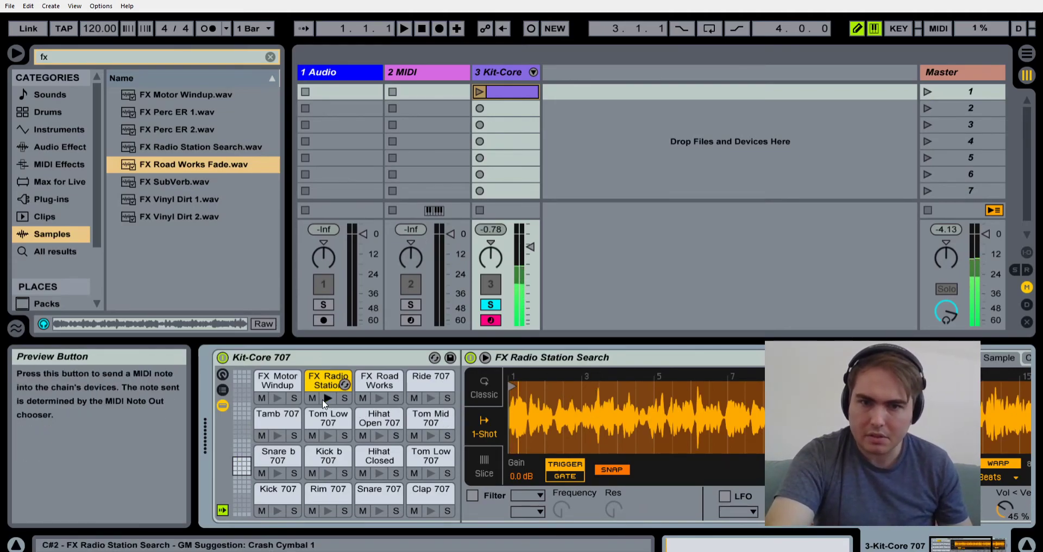
left_click(968, 543)
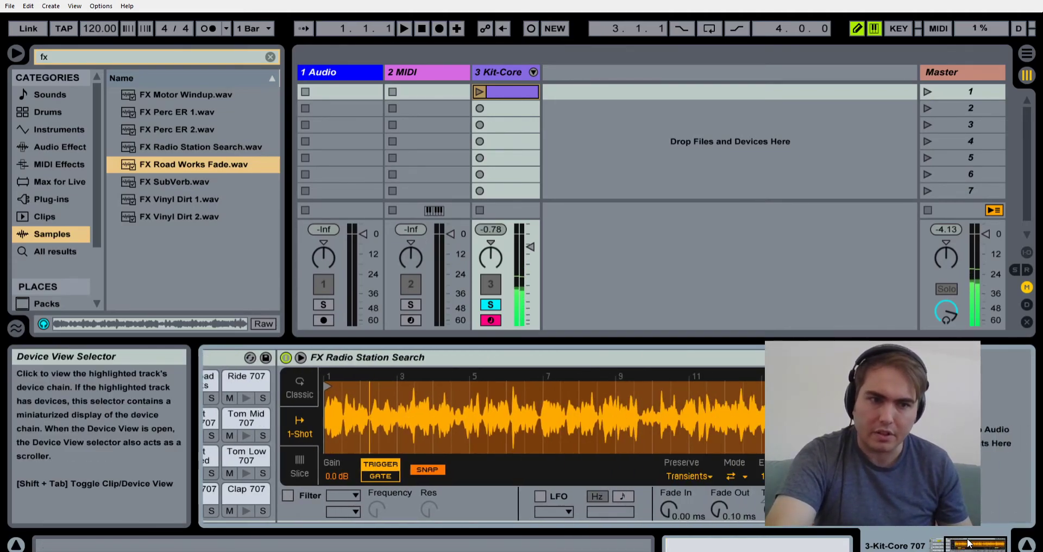
left_click_drag(968, 543, 949, 543)
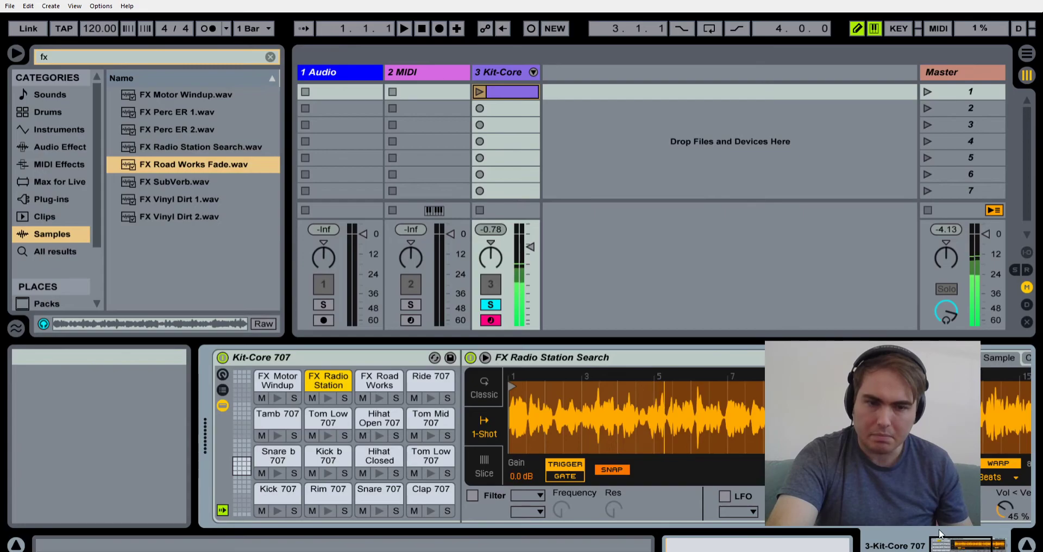
Step: In the new clip, add Ride 707 at 1, FX Road Works Fade at 1 and 1.2.3, and FX Radio Station Search at 1.1.3 and 1.2
left_click(504, 92)
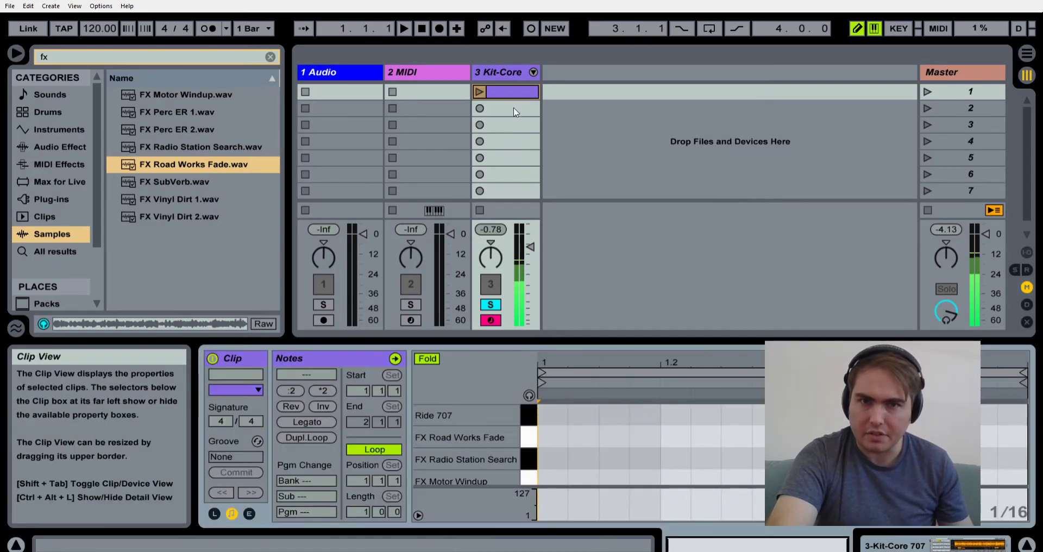
scroll(573, 434, "up", 3)
left_click(556, 418)
left_click(565, 434)
left_click(614, 458)
left_click(675, 458)
left_click(726, 436)
scroll(760, 430, "down", 2)
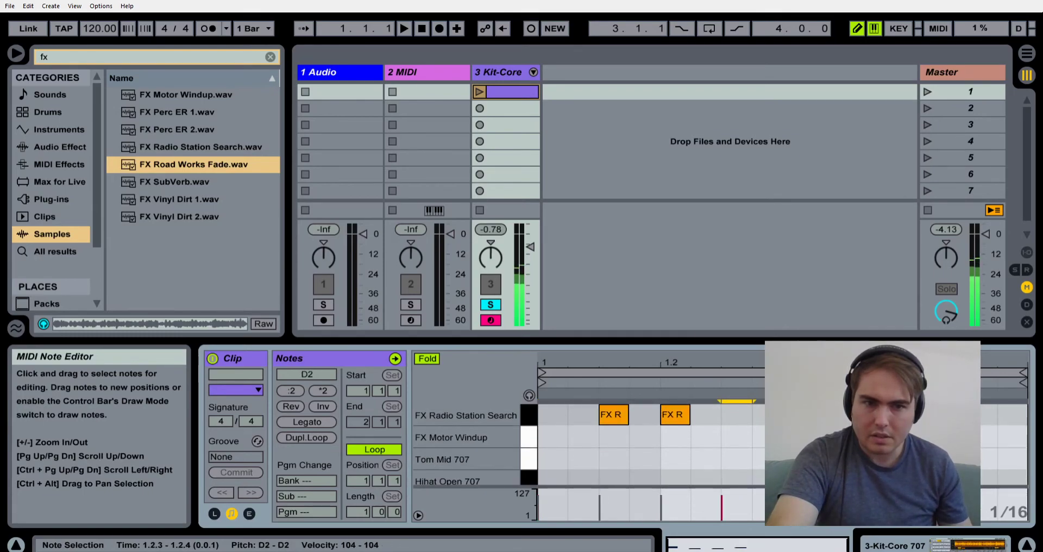
Step: Add notes at beats 1 and 1.2 in a lower drum lane, launch the clip and enlarge the note editor
scroll(622, 453, "down", 6)
left_click(557, 473)
left_click(675, 473)
scroll(646, 444, "up", 7)
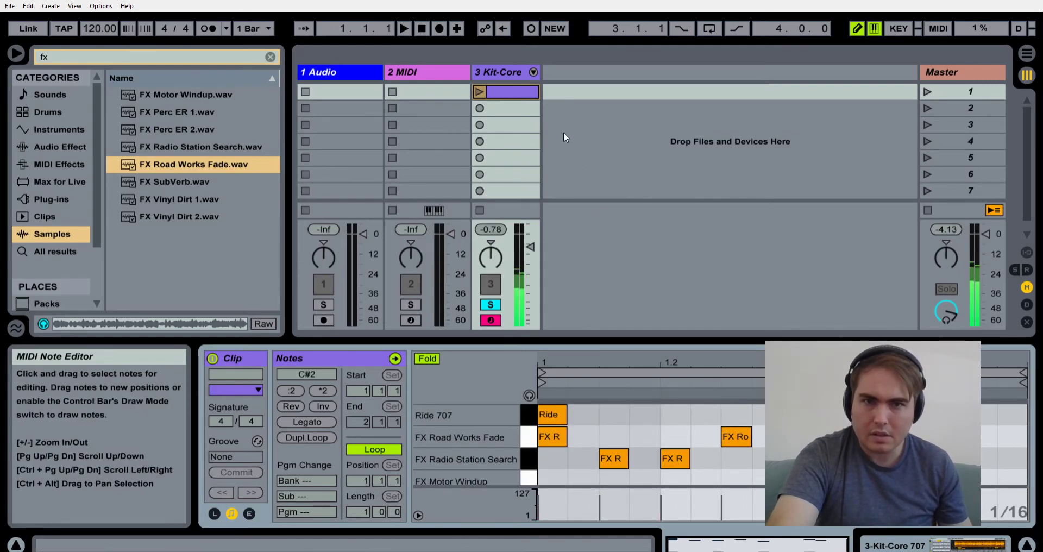
left_click(480, 92)
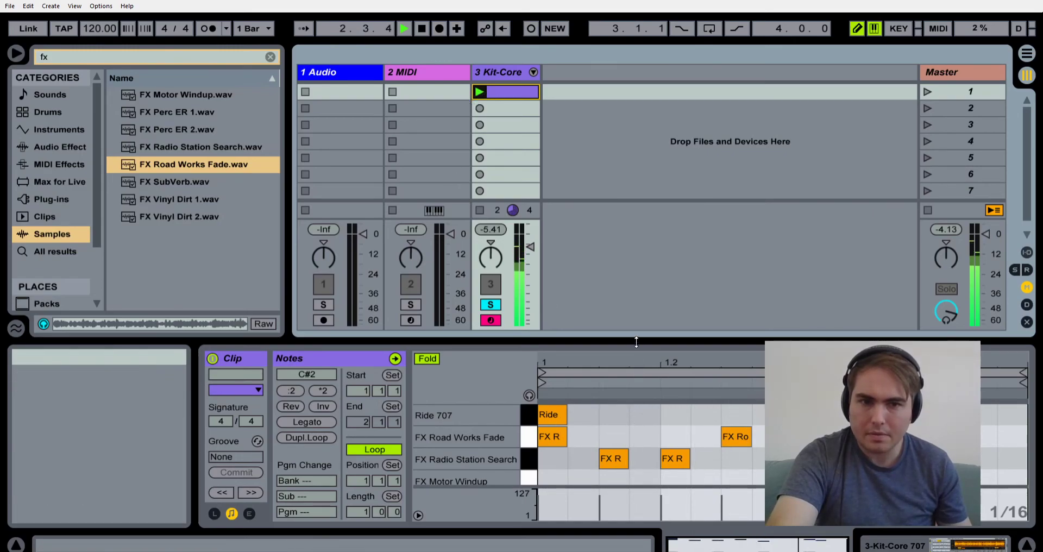
left_click_drag(630, 341, 622, 276)
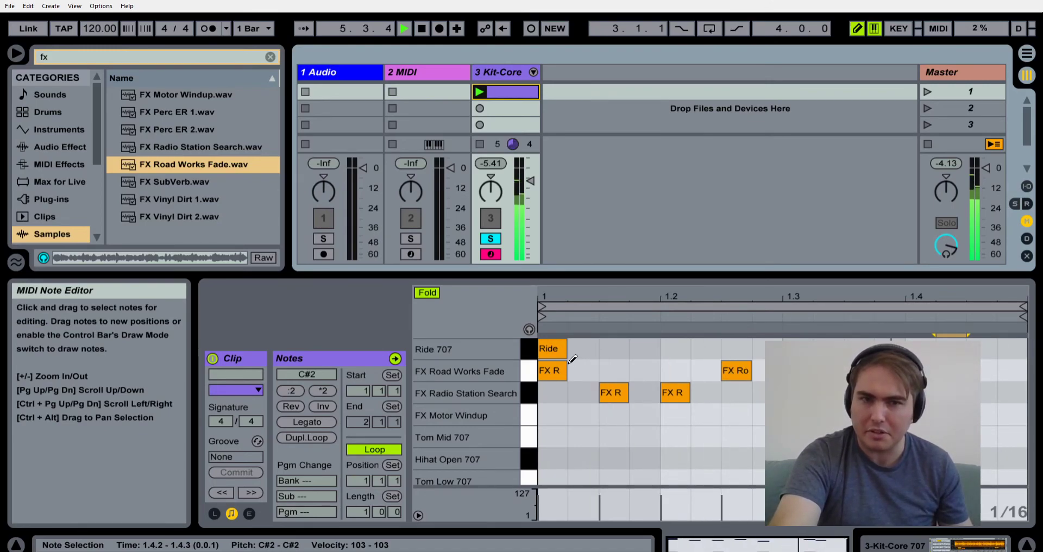
Step: Show the Kit-Core 707 rack's chain list, assign all its chains to choke group 1 and stop playback
left_click(927, 548)
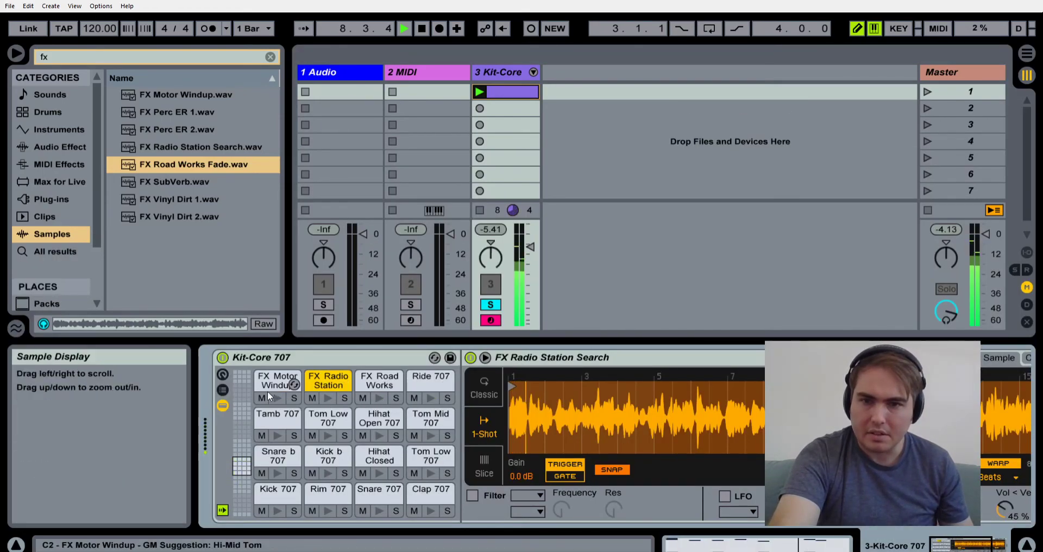
left_click(222, 391)
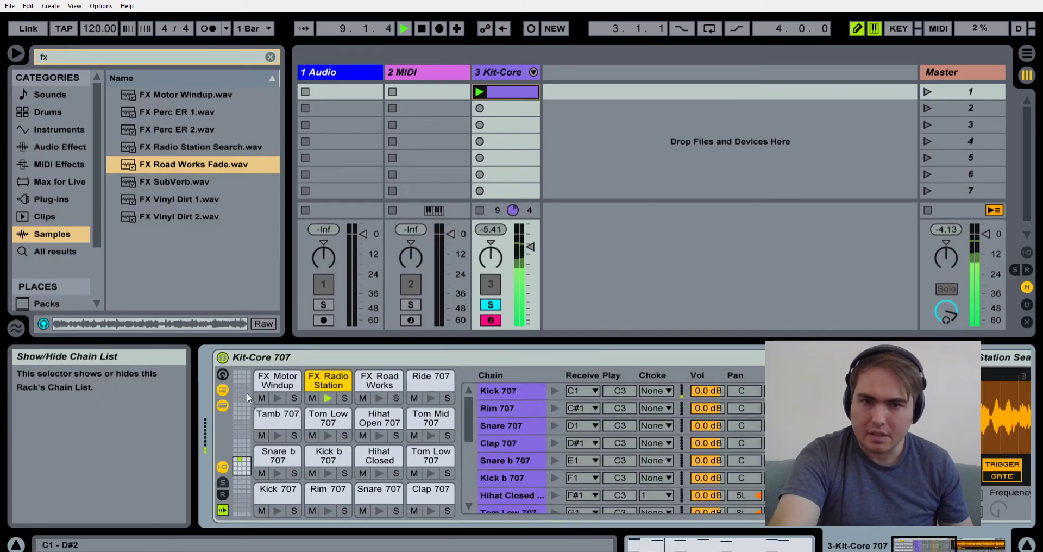
left_click(665, 390)
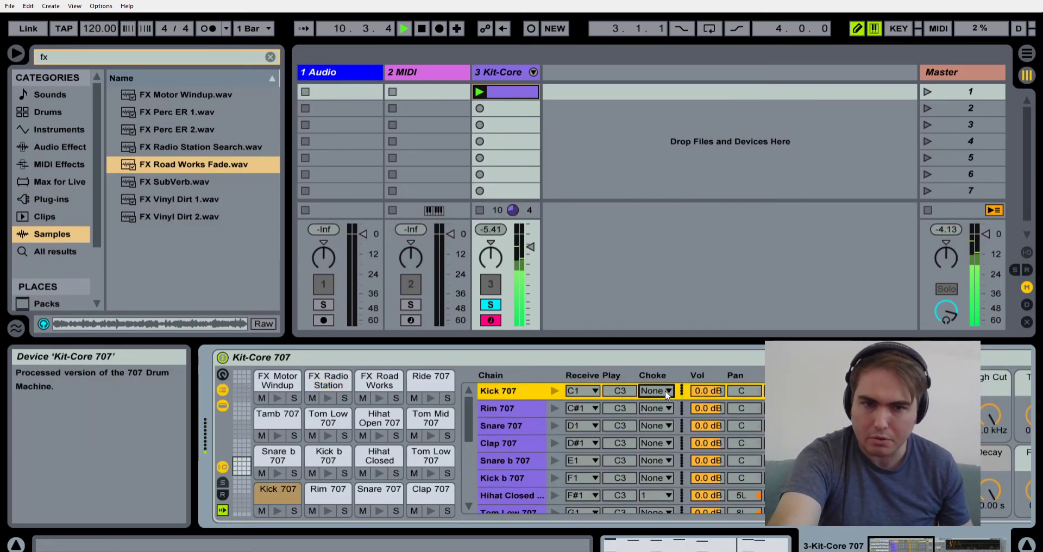
scroll(510, 460, "down", 5)
left_click(497, 486, "shift")
scroll(498, 483, "up", 5)
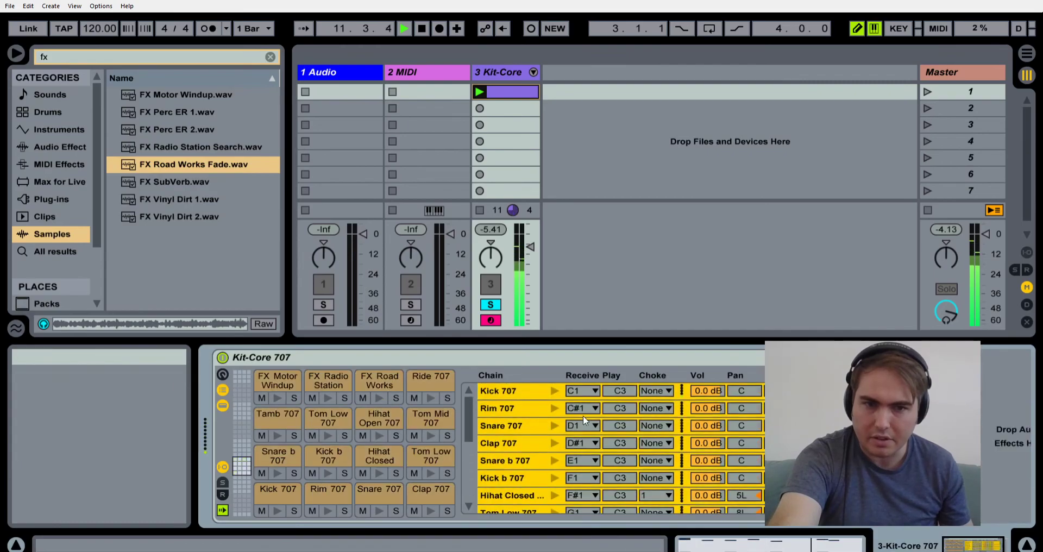
left_click(666, 387)
left_click(650, 170)
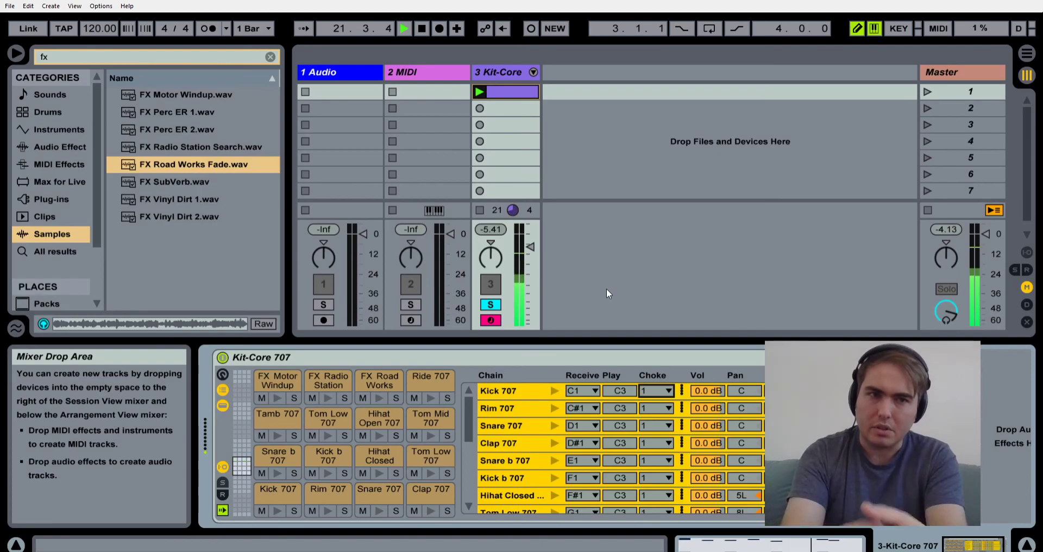
key("space")
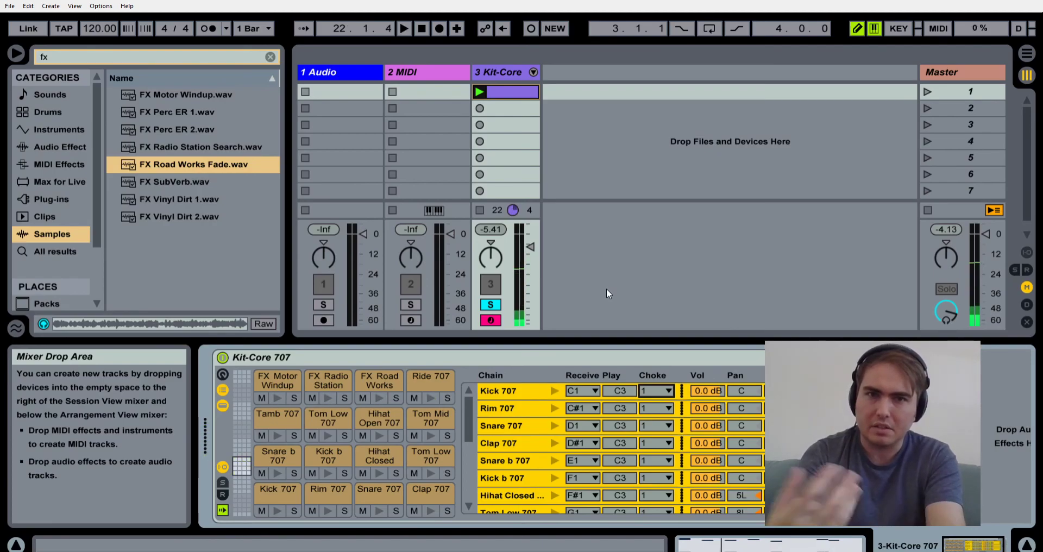